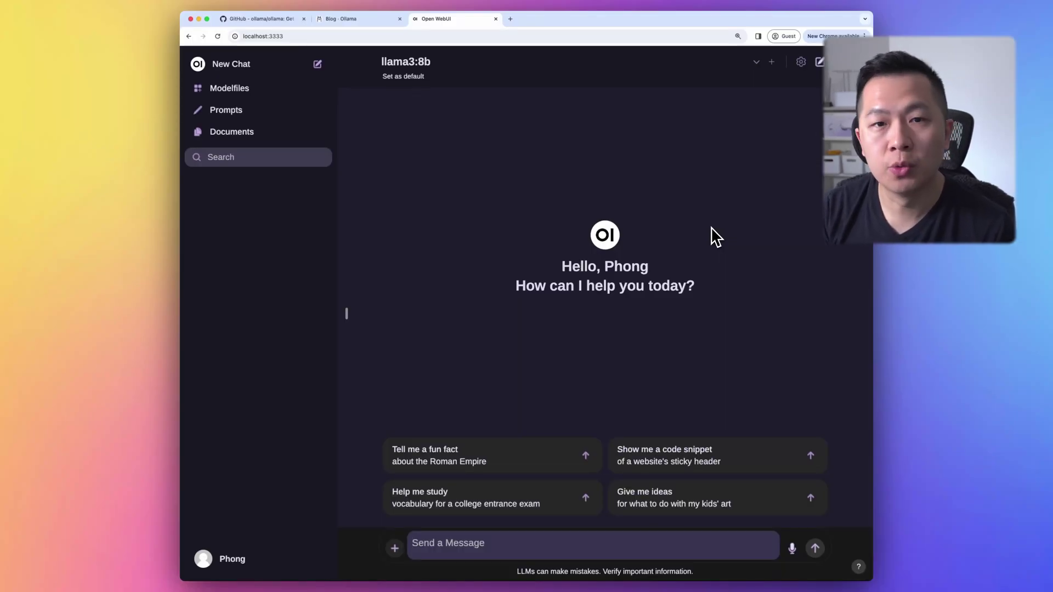
Load google.com in a new tab to confirm there's no internet, then return to the Open WebUI chat
key(super+t)
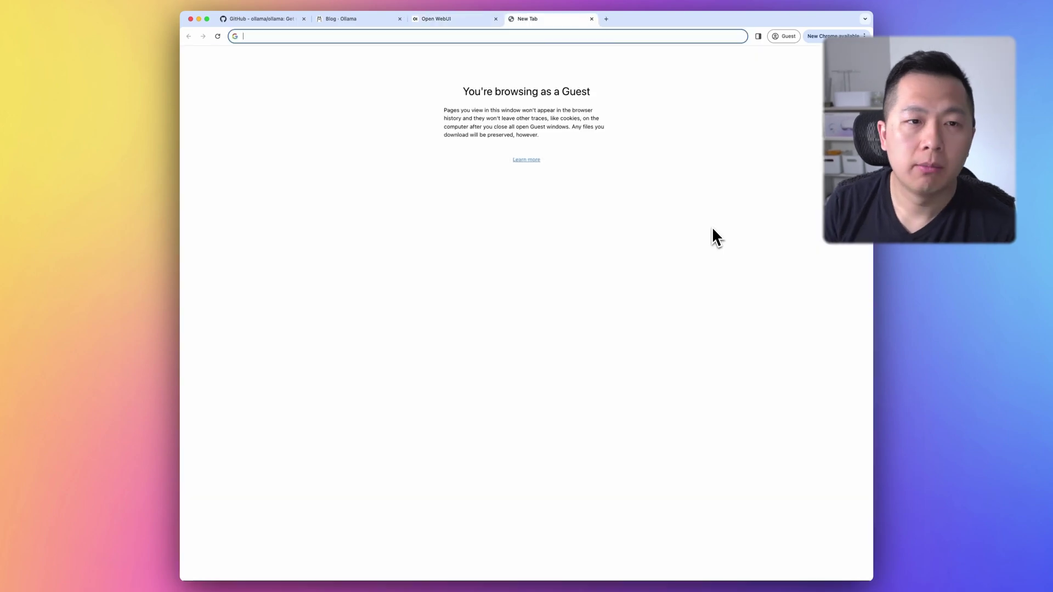
text(google.com)
key(Return)
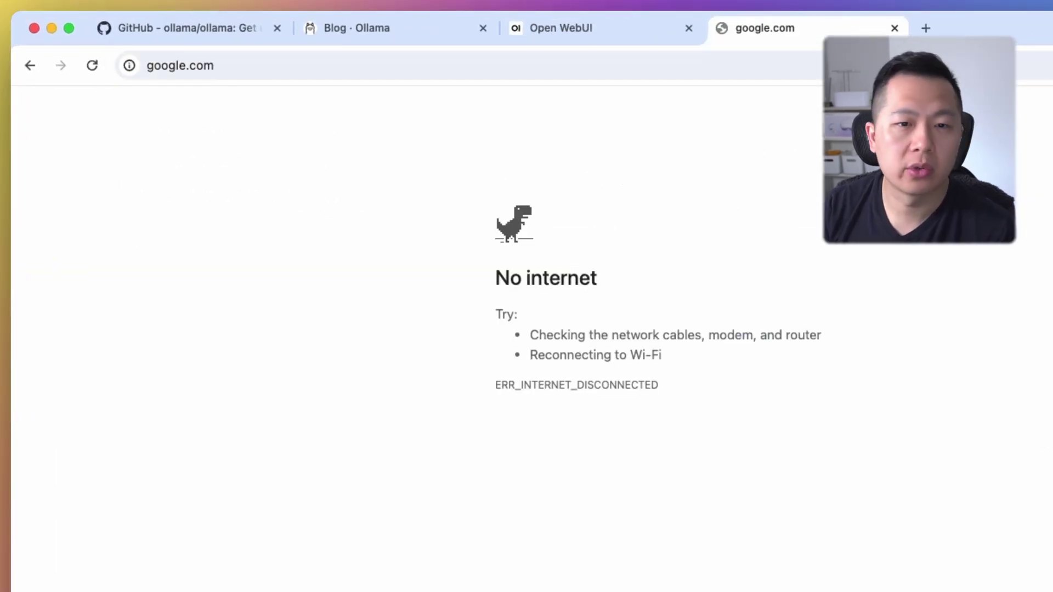
drag(729, 411, 717, 364)
click(815, 398)
key(super+alt+Left)
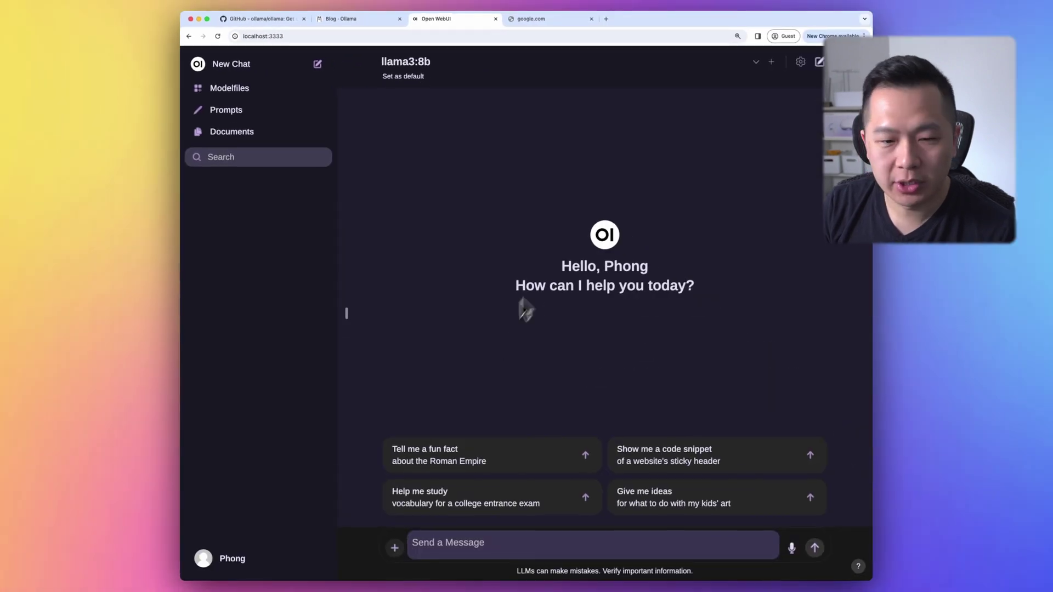
Send llama3:8b the prompt 'do fizzbuzz in javascript' in Open WebUI
click(482, 547)
text(do fizzbuzz in javascri)
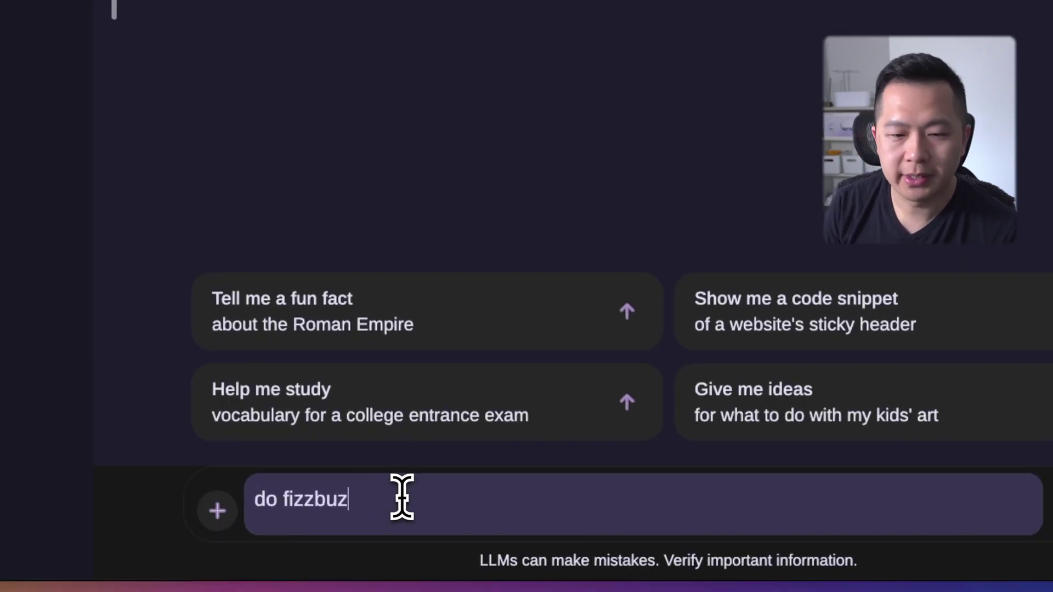
text(pt)
key(Return)
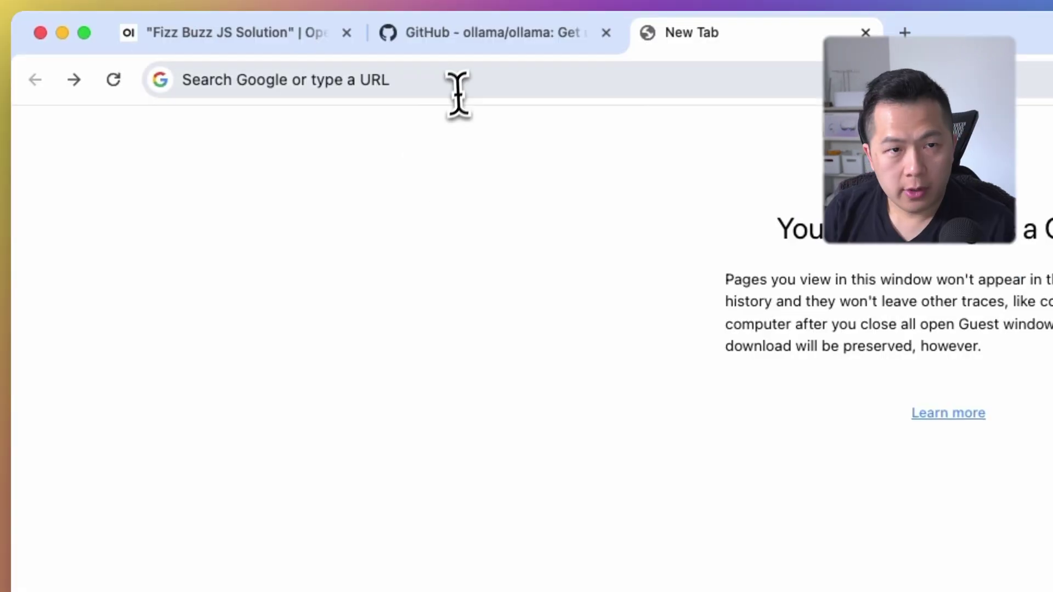
Go to the ollama.com homepage
click(457, 88)
text(ollama.com)
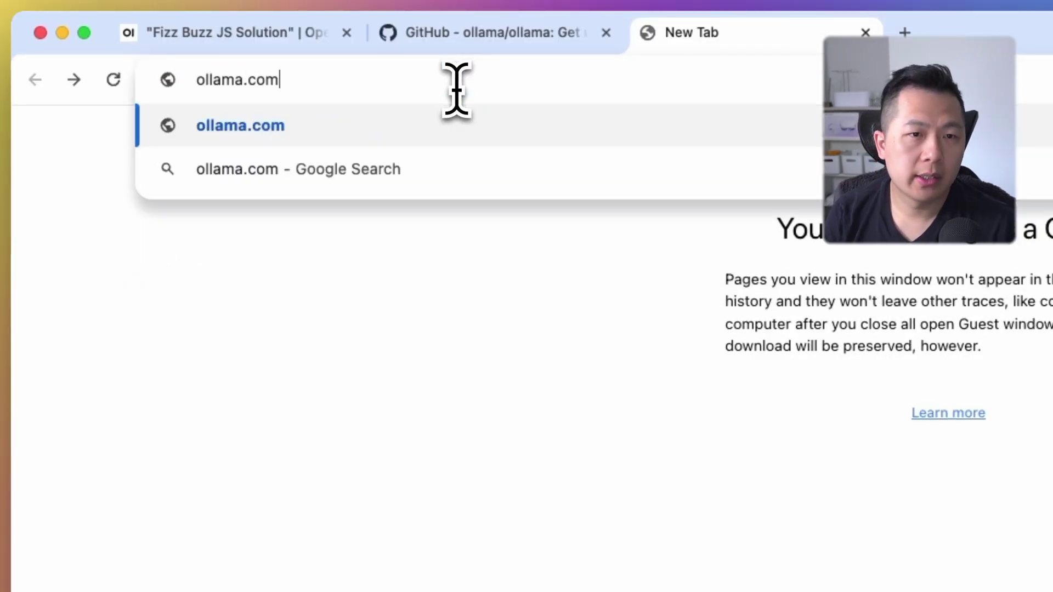
key(Return)
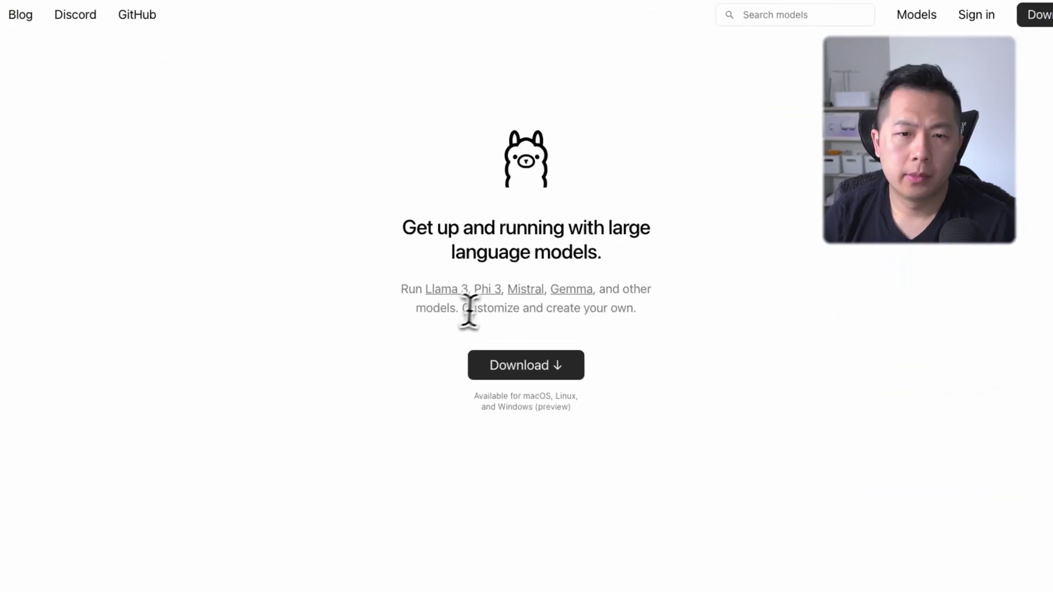
Download the macOS build of Ollama, saving Ollama-darwin.zip to Downloads
click(485, 384)
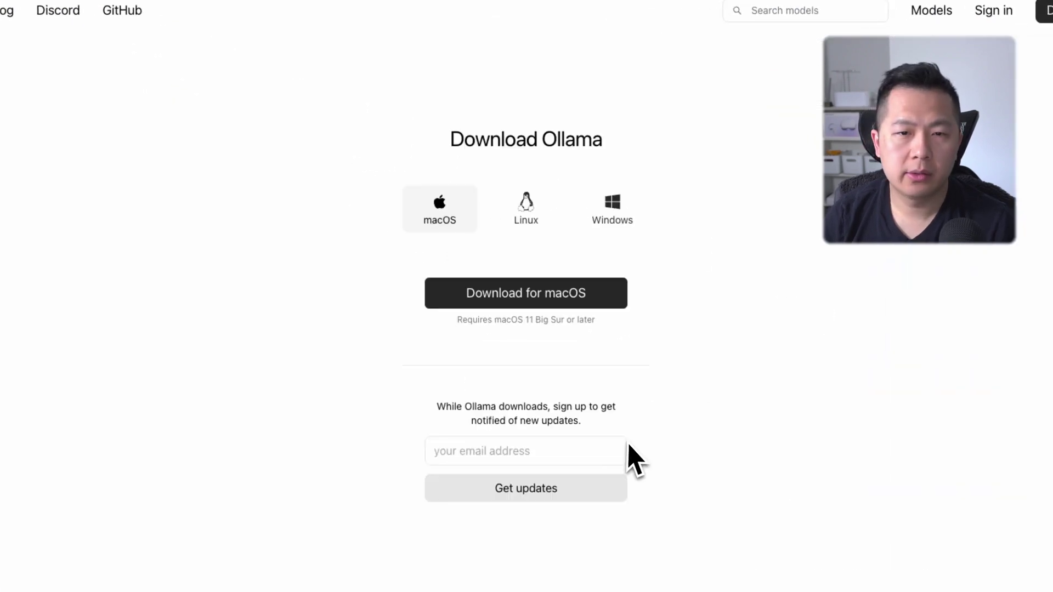
click(608, 229)
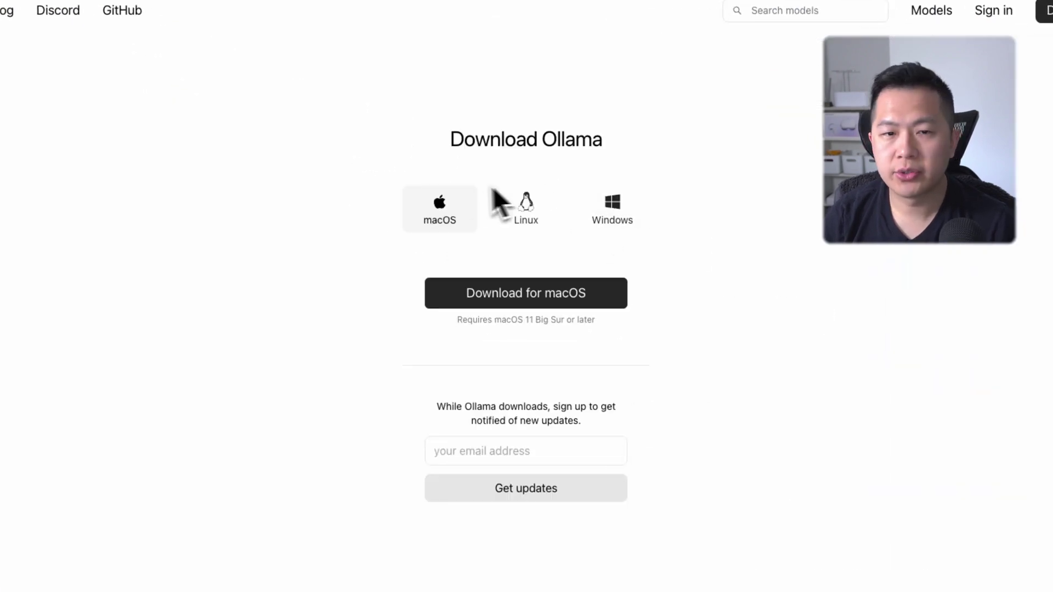
click(448, 209)
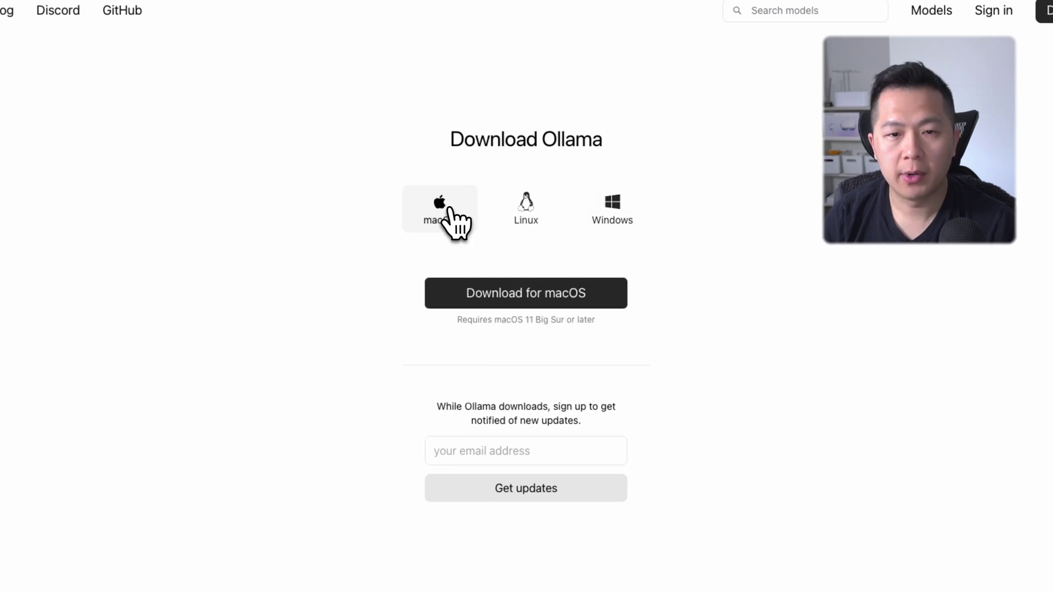
click(540, 307)
click(530, 303)
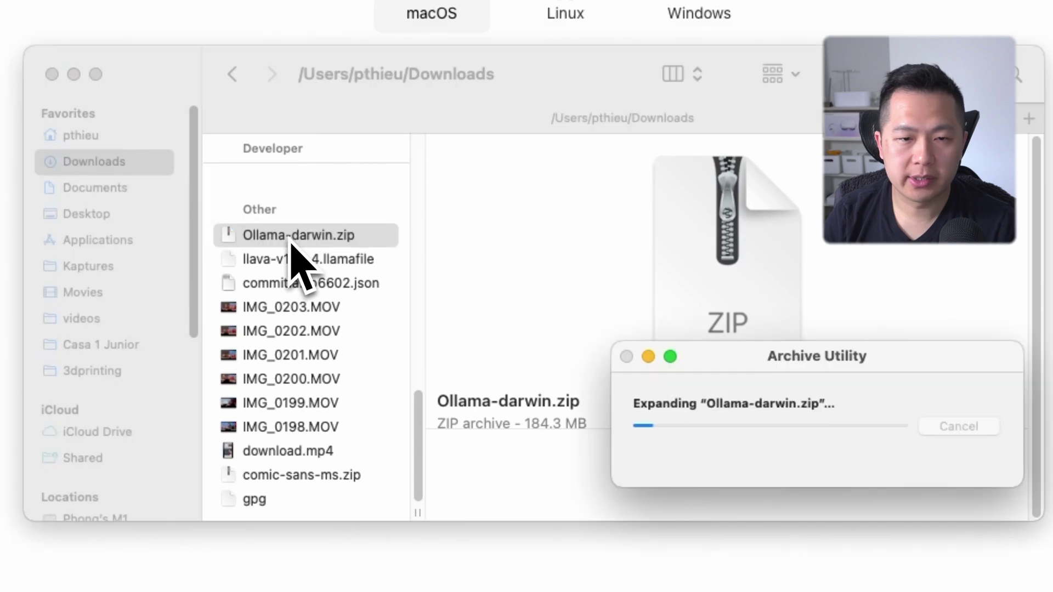
Unzip Ollama-darwin.zip, open Ollama.app past the security warning, and continue past the Welcome screen
double_click(292, 237)
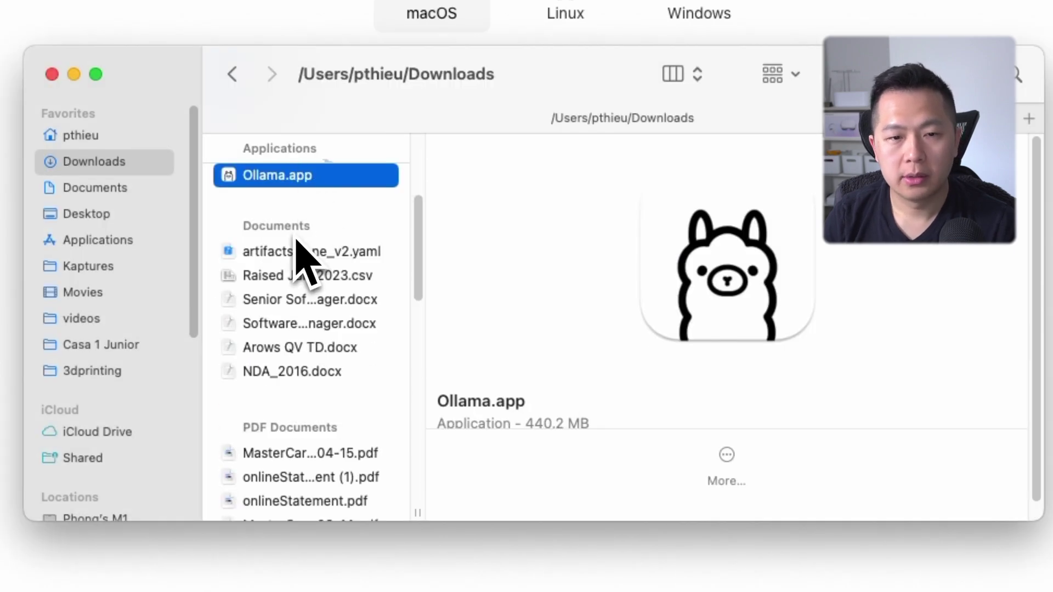
double_click(299, 181)
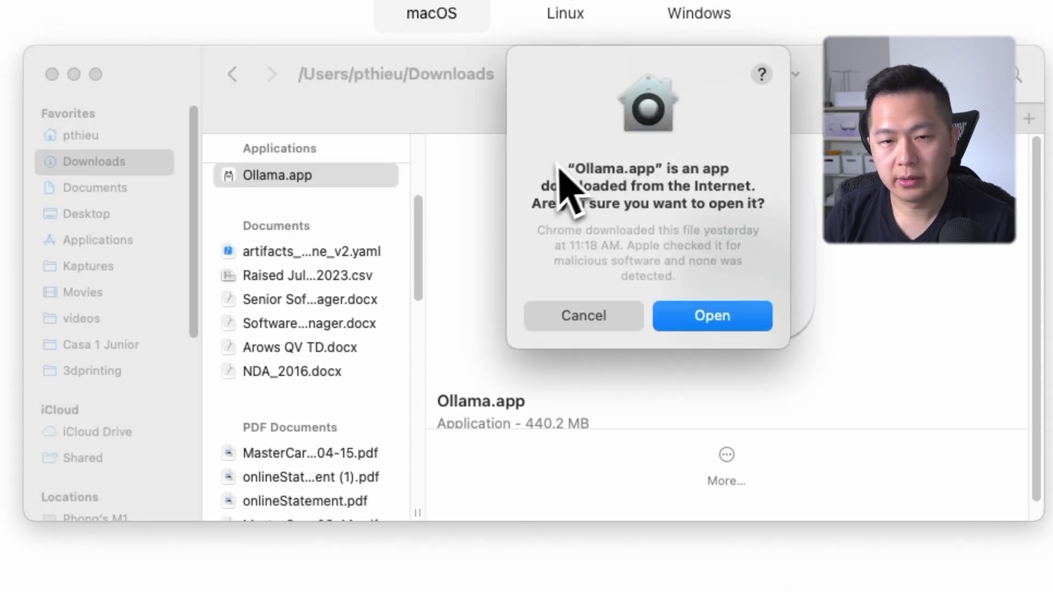
click(710, 316)
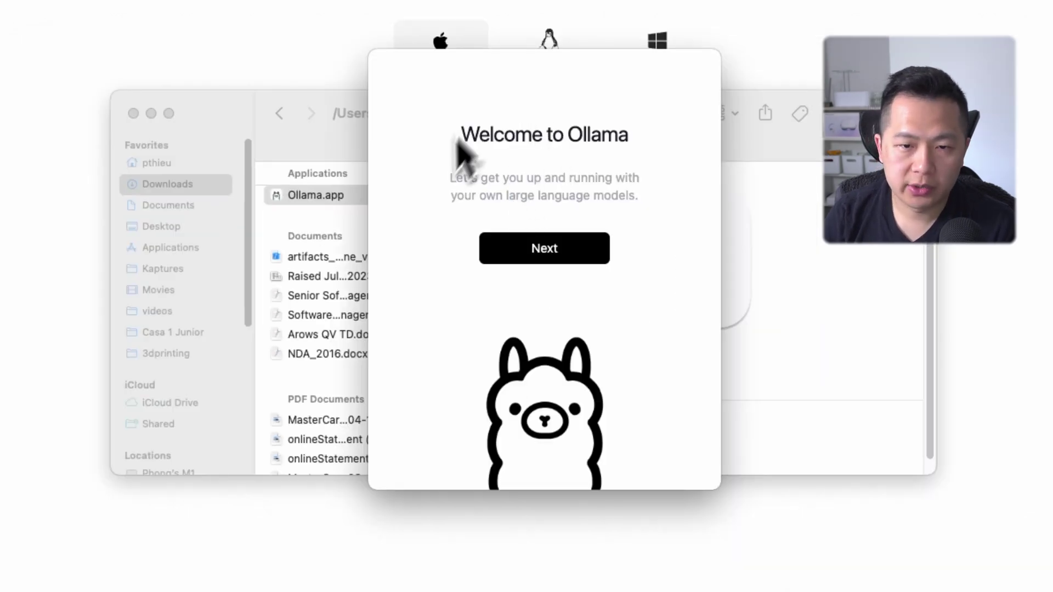
click(554, 244)
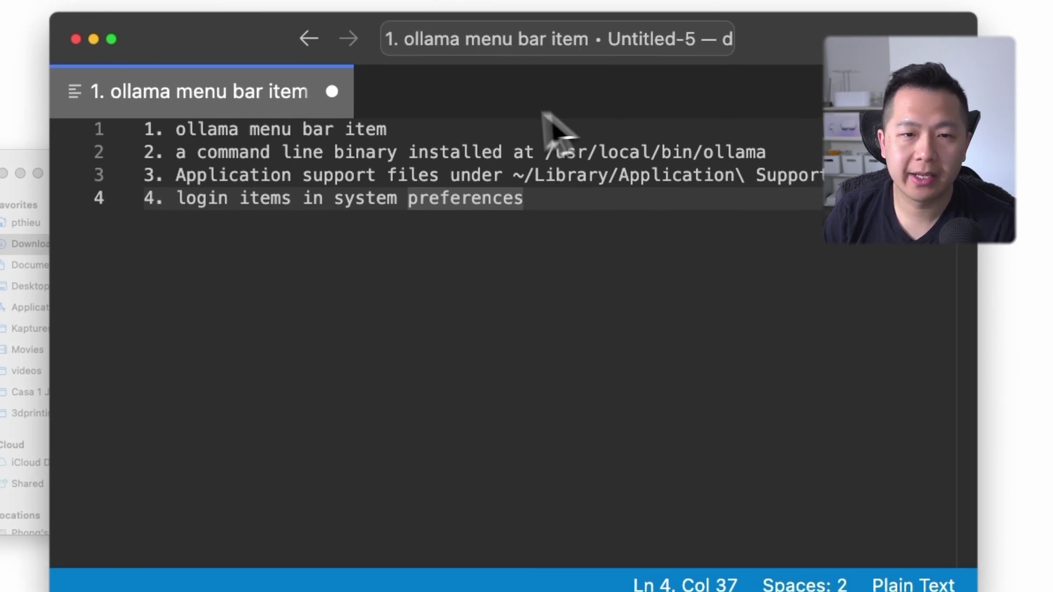
Highlight each of the four items in turn: menu bar app, /usr/local/bin/ollama binary, support files, login items
click(357, 134)
click(430, 127)
drag(430, 126, 145, 129)
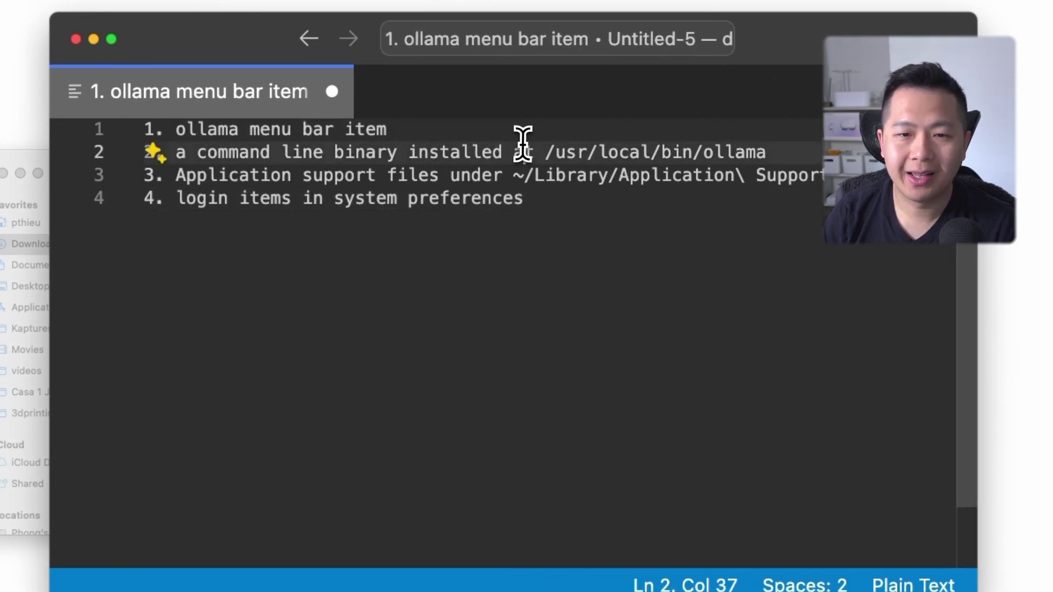
drag(521, 152, 272, 152)
drag(765, 152, 569, 143)
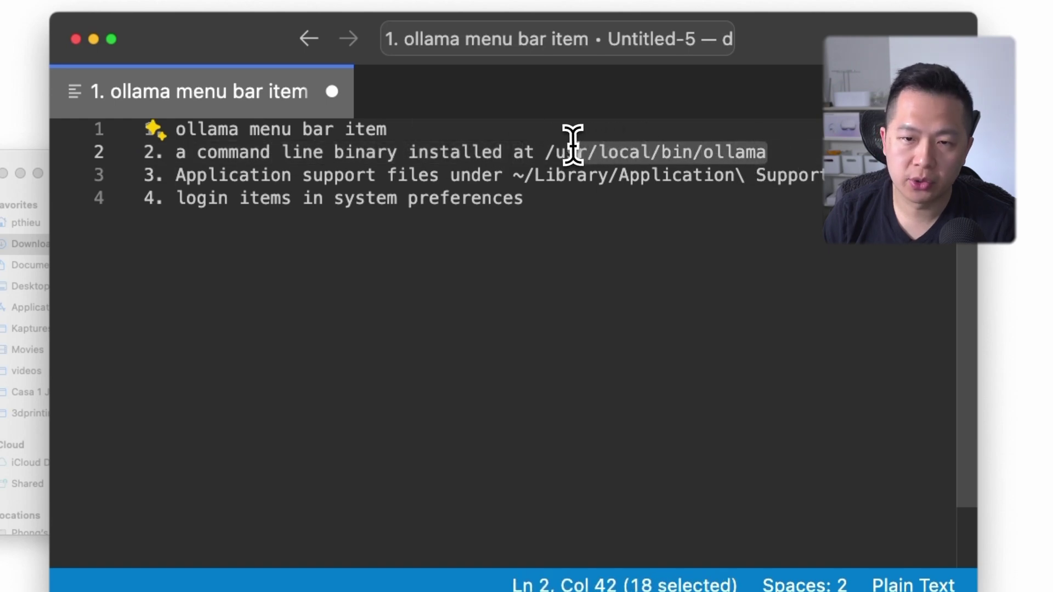
key(Right)
drag(177, 176, 483, 176)
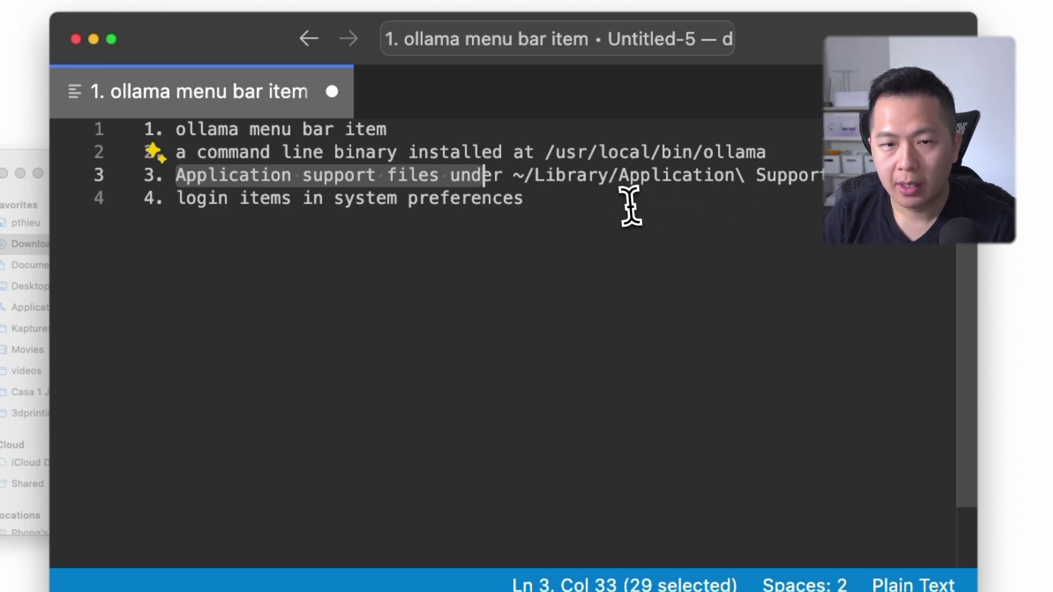
drag(524, 198, 131, 205)
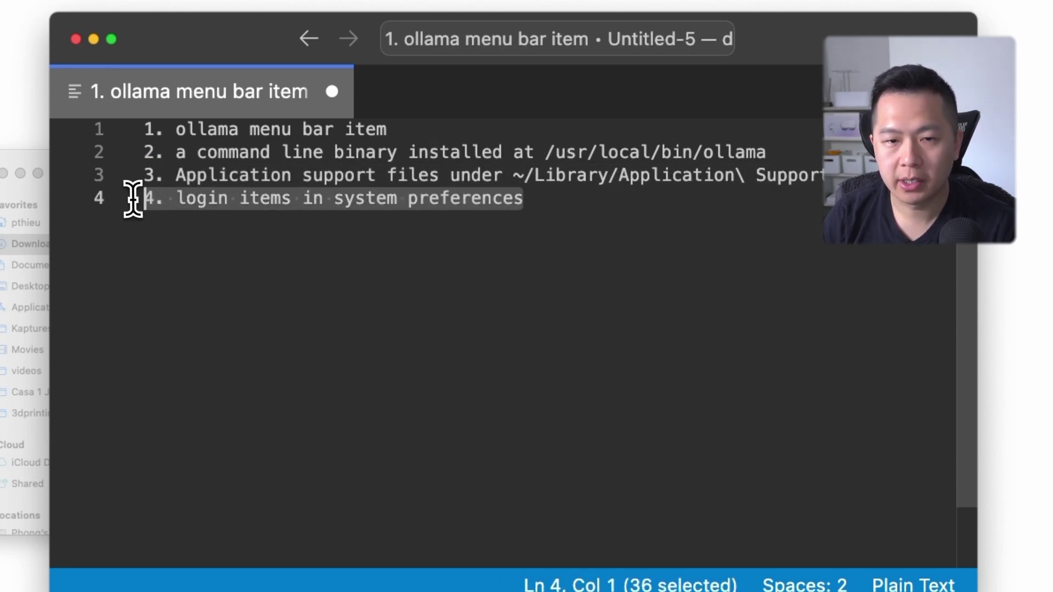
click(546, 203)
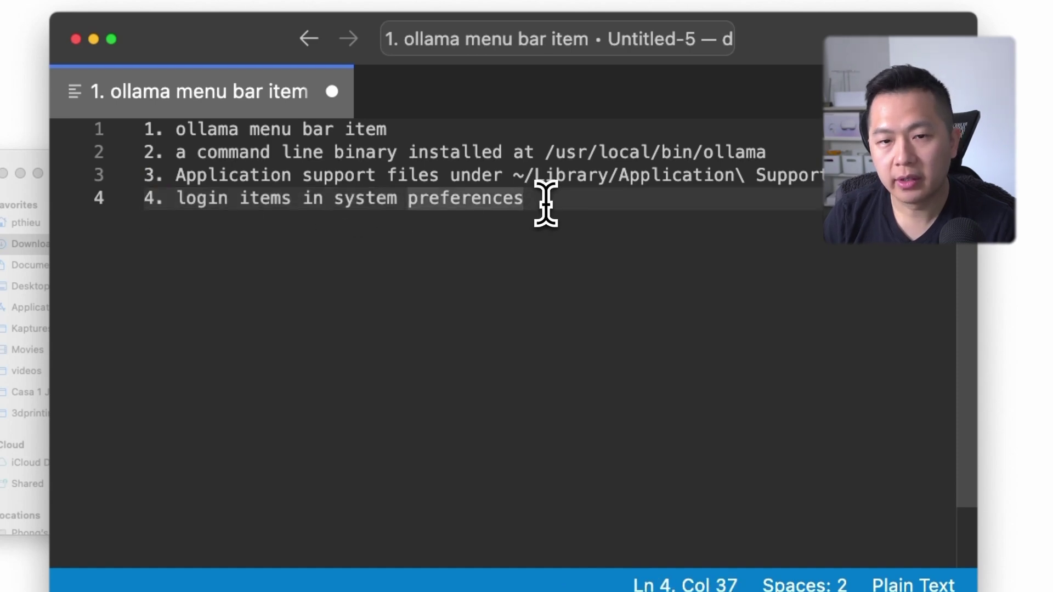
drag(585, 205, 140, 128)
click(564, 204)
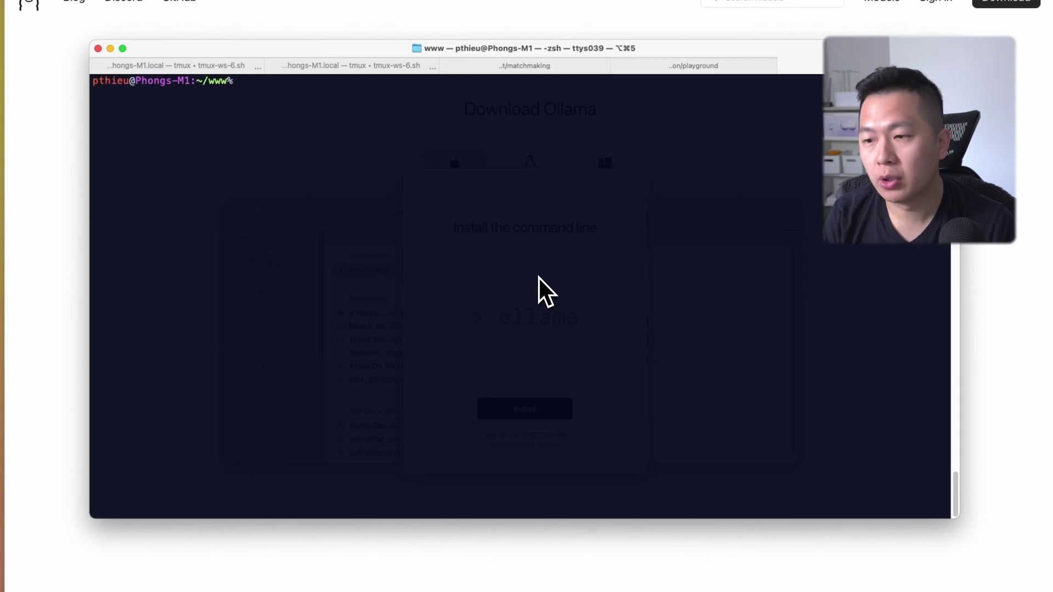
Run brew install ollama to upgrade to 0.1.38, then clear the terminal
text(brew install ollama)
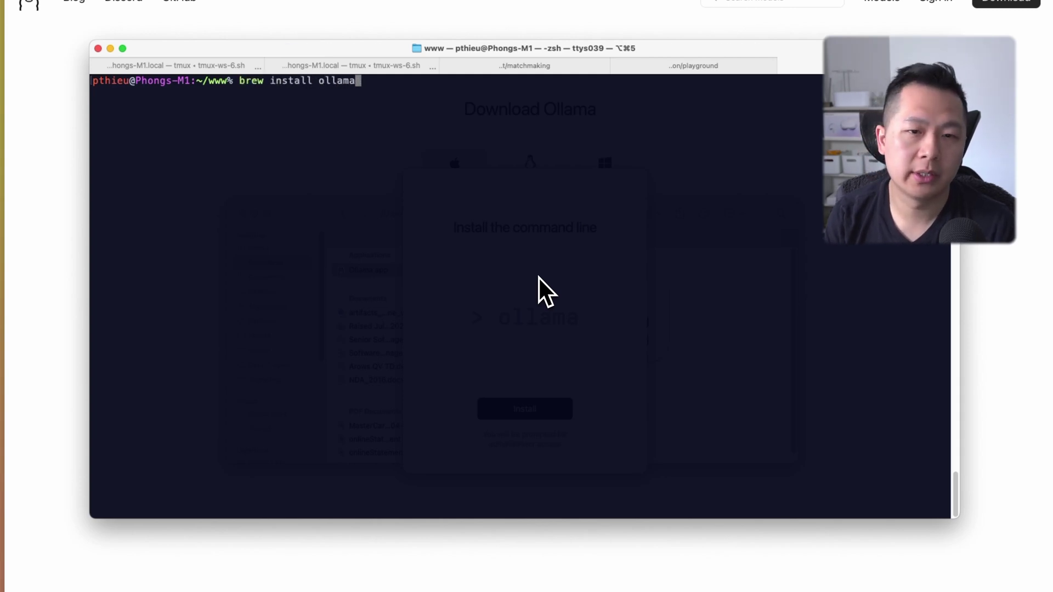
key(Return)
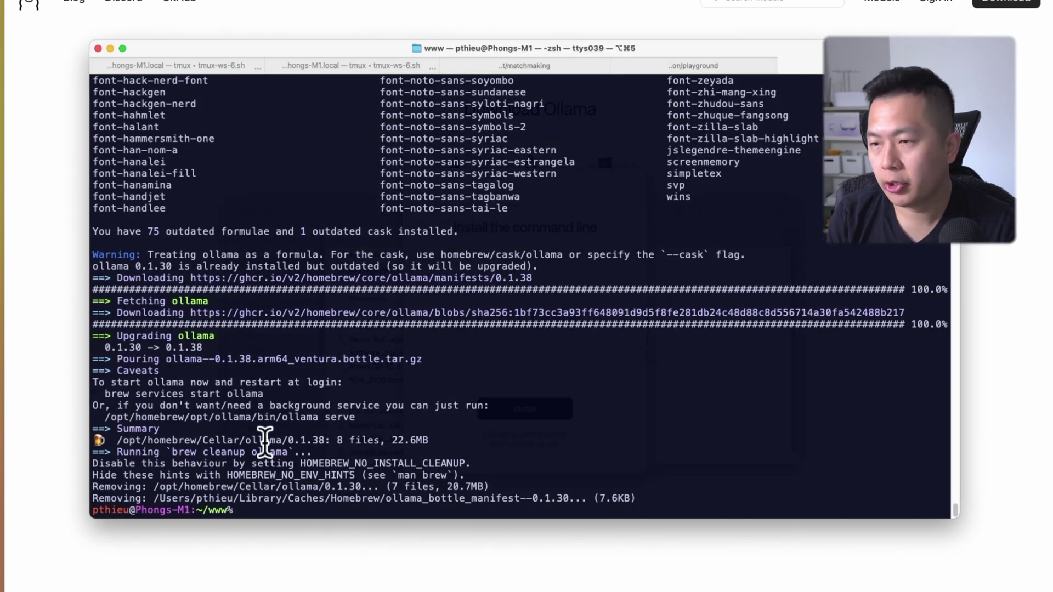
key(ctrl+l)
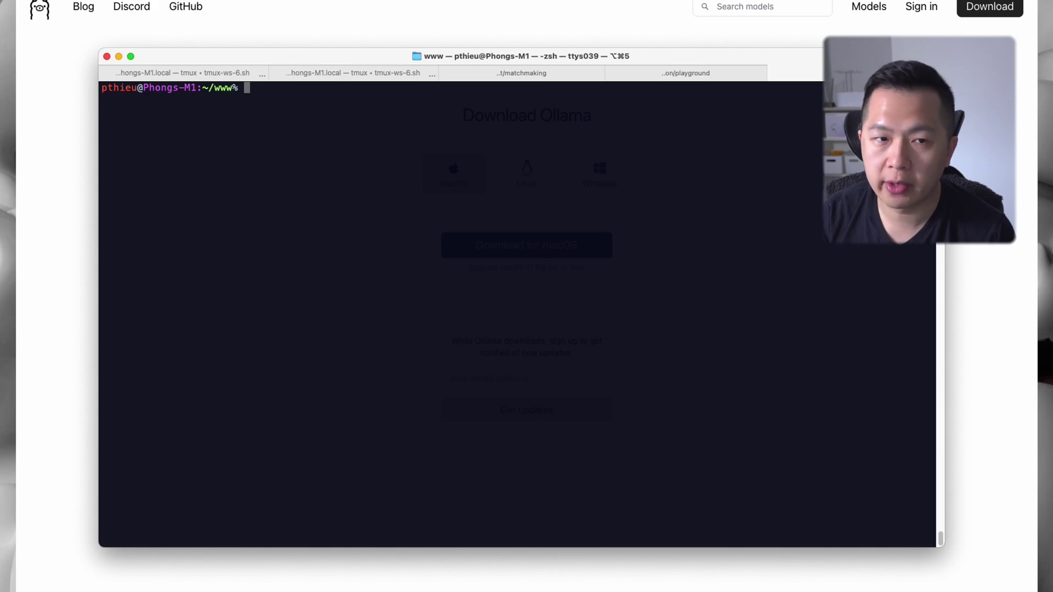
Start the server with ollama serve, noting it listens on 127.0.0.1:11434
text(ollama serve)
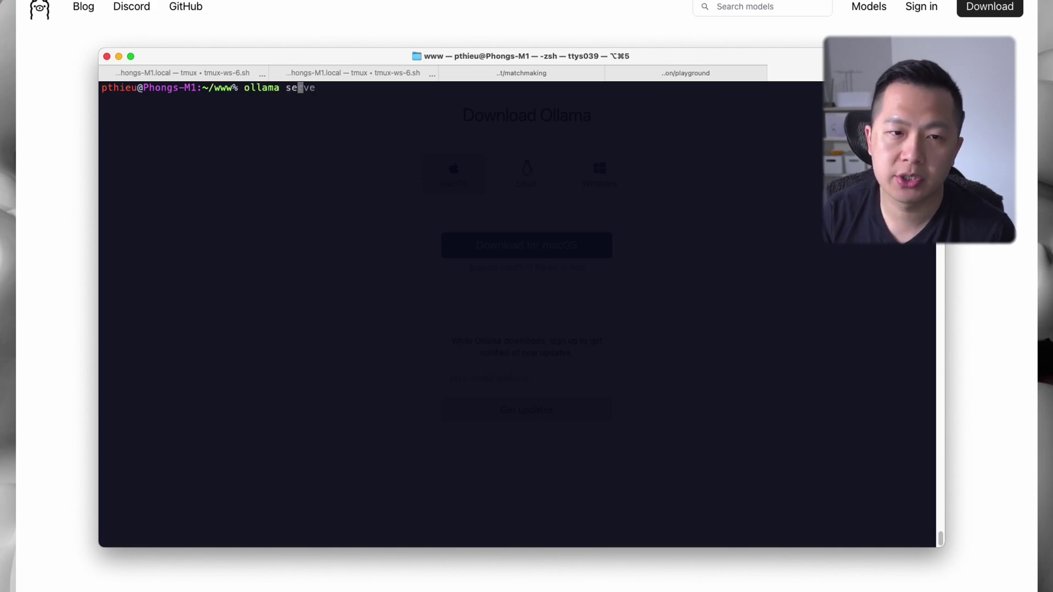
key(Return)
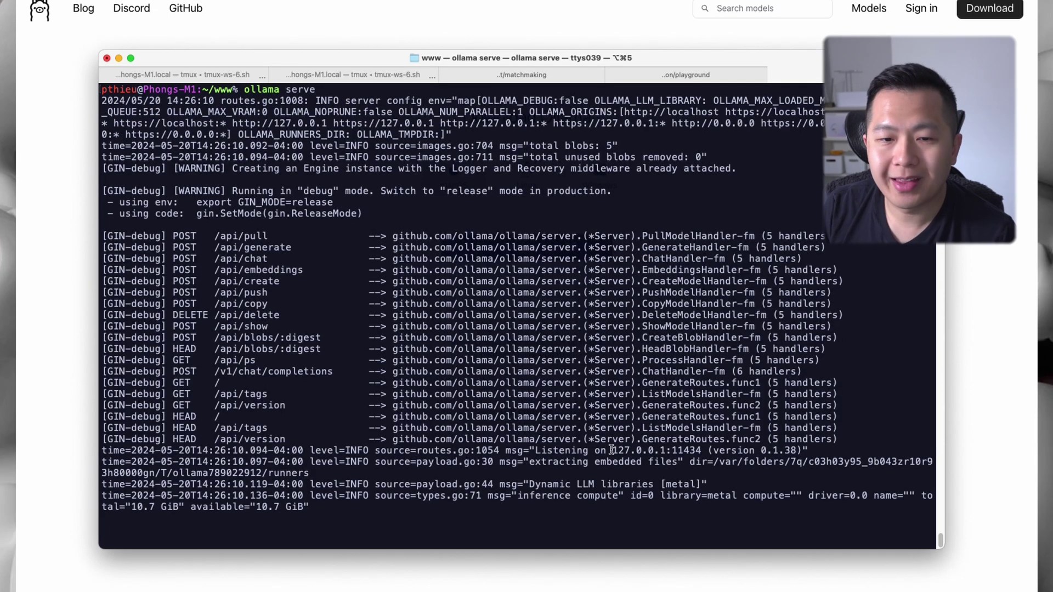
drag(590, 451, 702, 460)
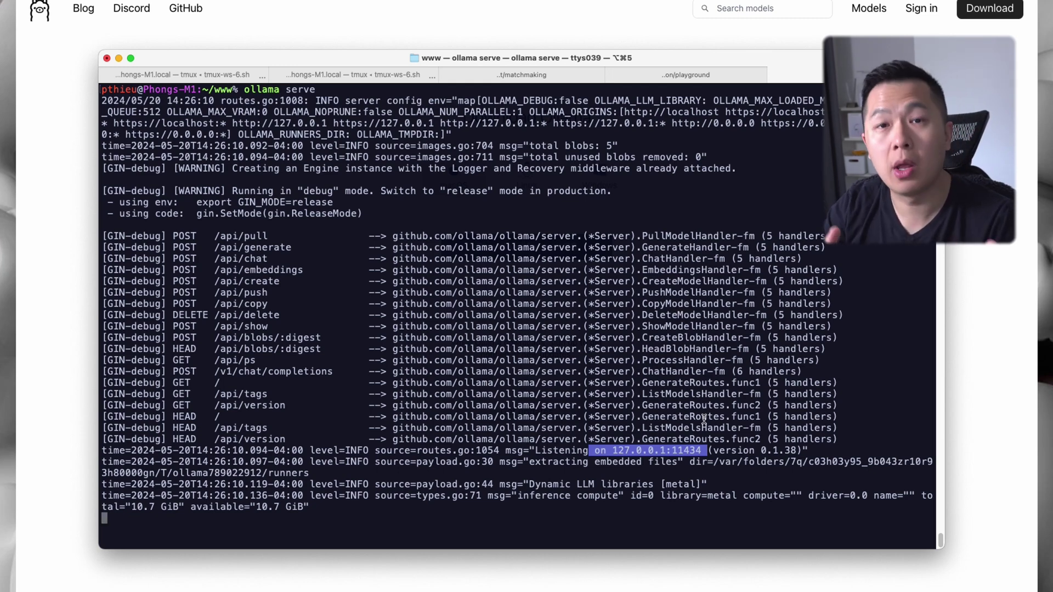
Move the running server to a background job, then return to Chrome
key(ctrl+z)
text(bg)
key(Return)
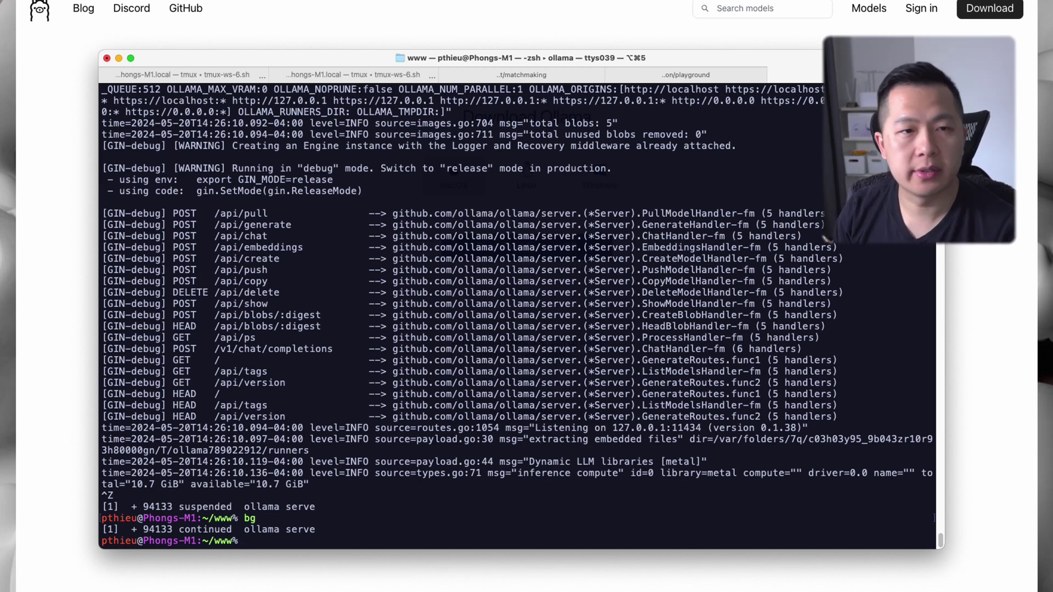
key(super+tab)
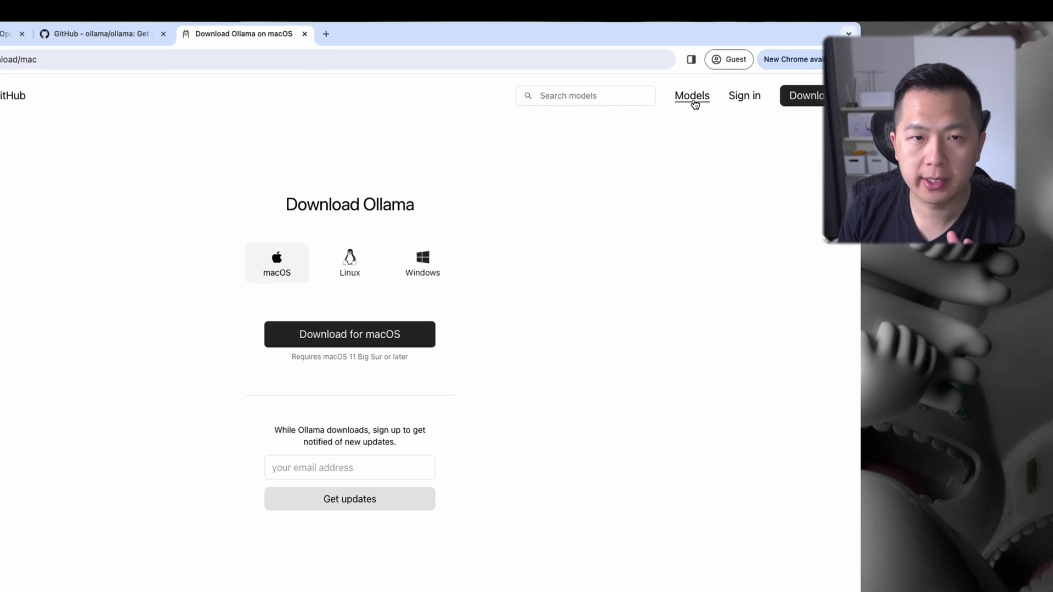
Browse the Models library, open llama3, and view its tag list (8b at 4.7GB)
click(694, 102)
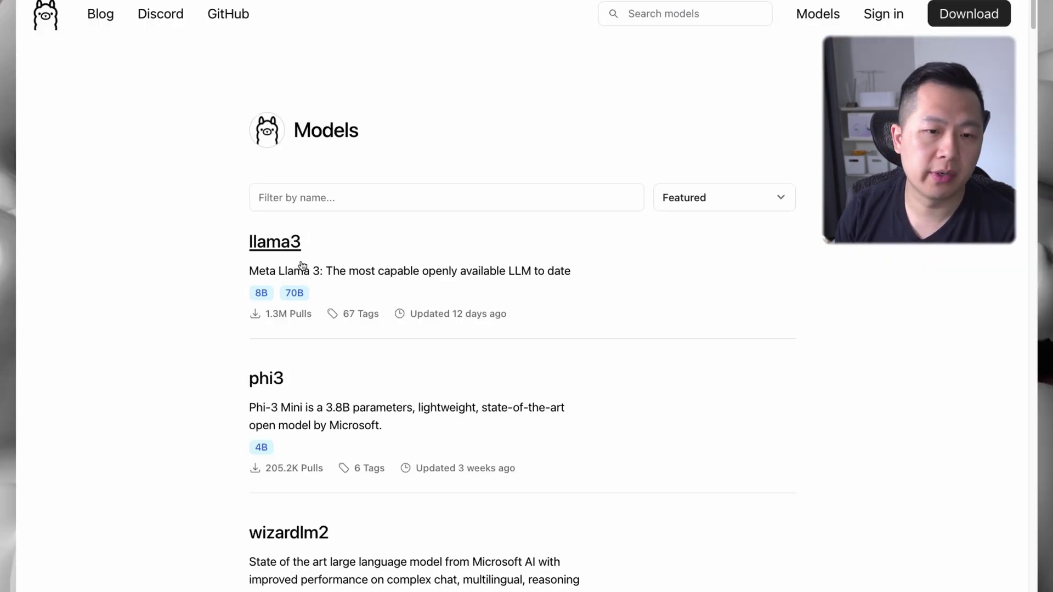
scroll(299, 373, down, 2)
scroll(306, 387, down, 4)
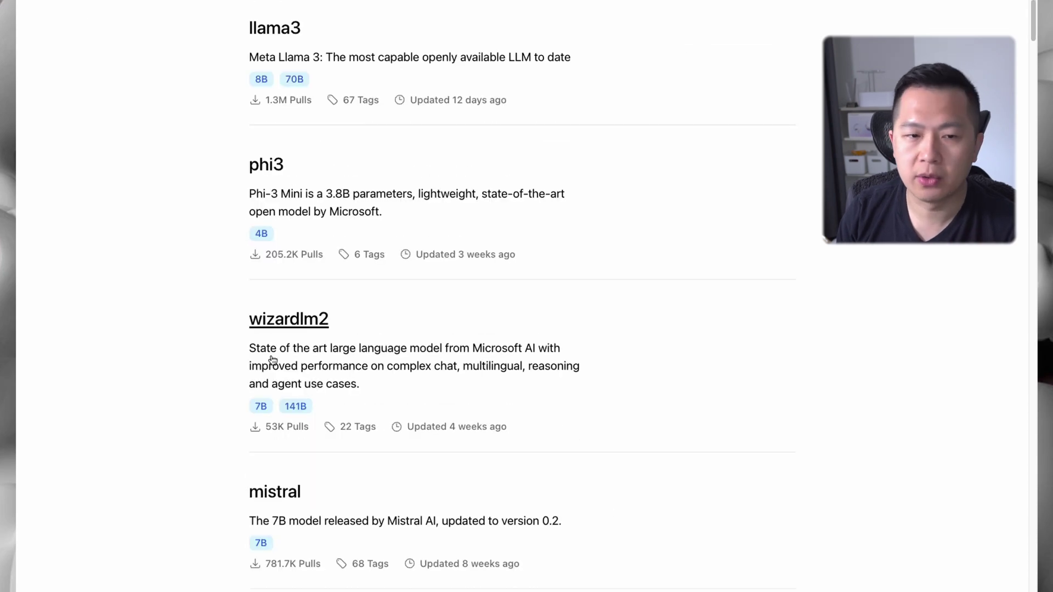
scroll(274, 335, down, 4)
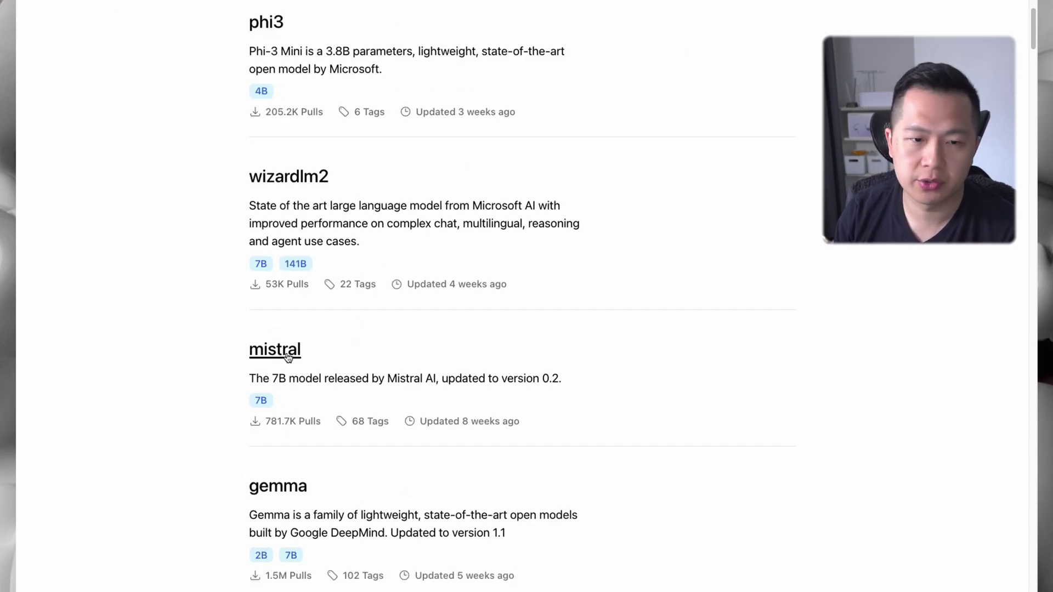
scroll(298, 505, up, 10)
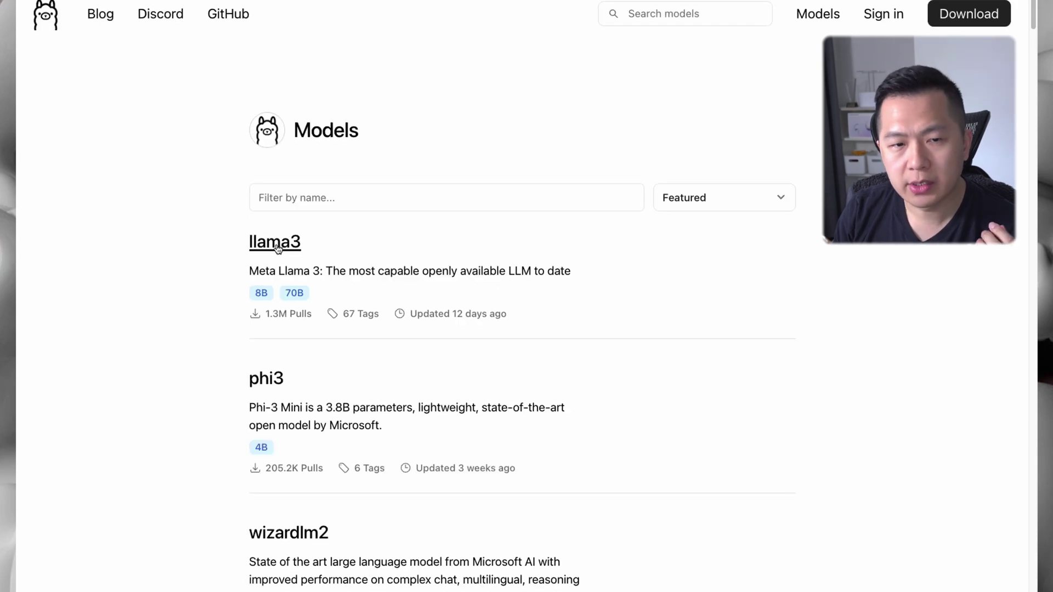
click(275, 243)
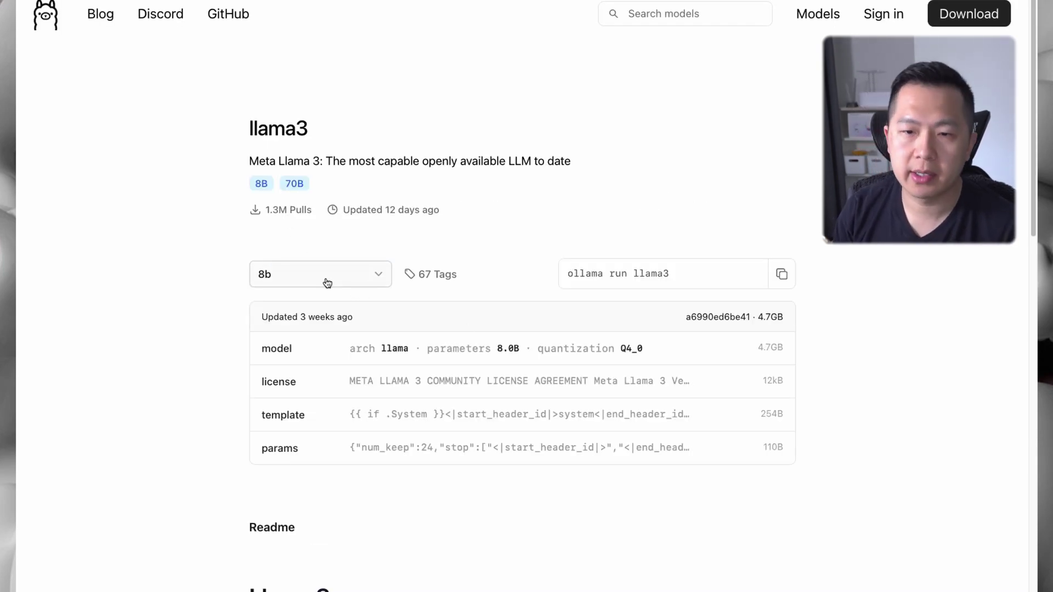
click(347, 280)
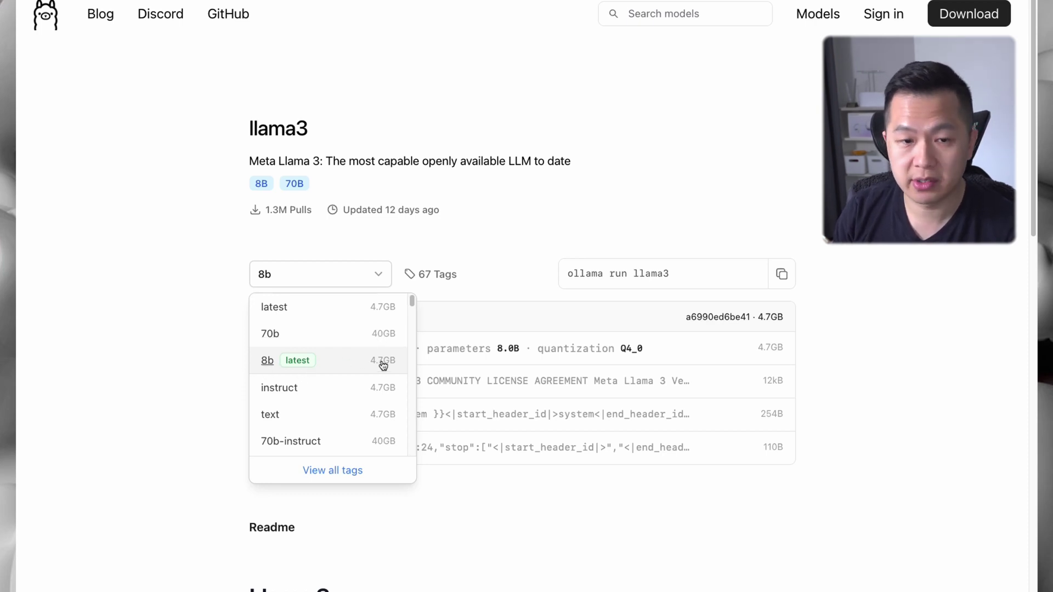
Pull the llama3:8b model (4.7 GB) with ollama pull and check the success message
key(super+Tab)
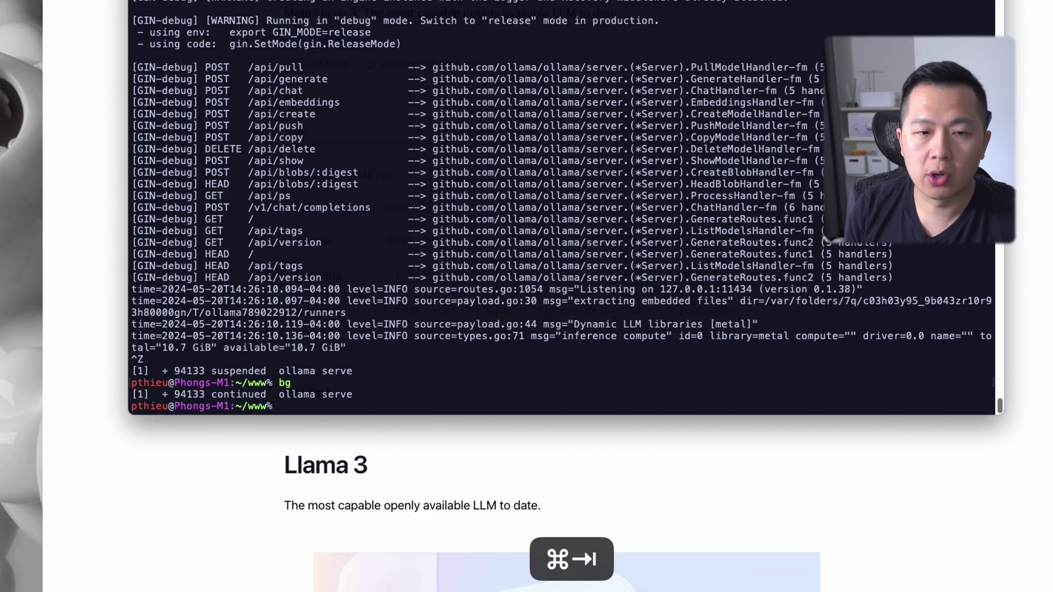
text(ollama pul)
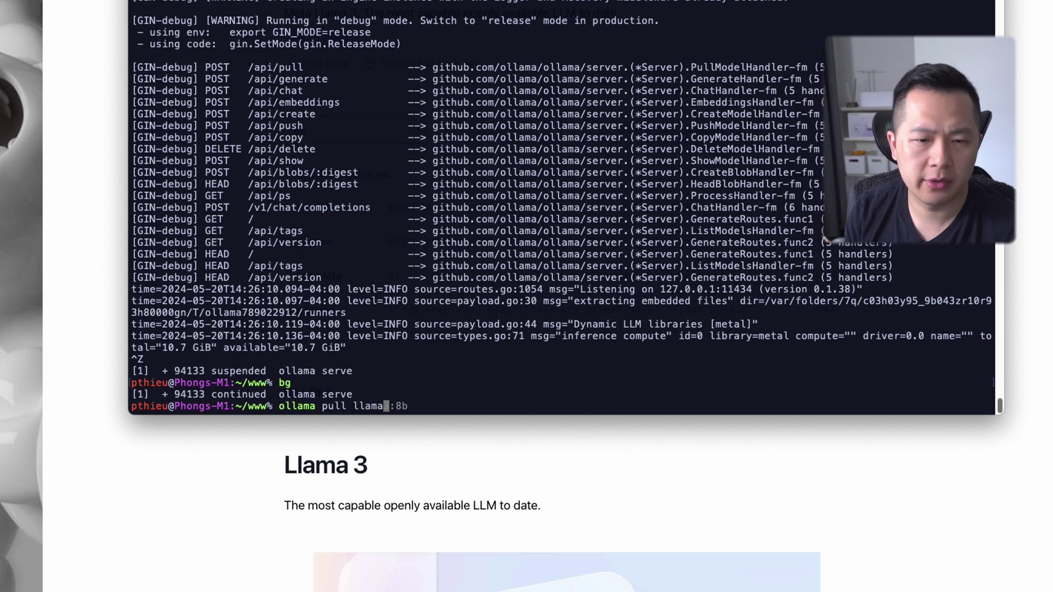
text(l llama)
key(Right)
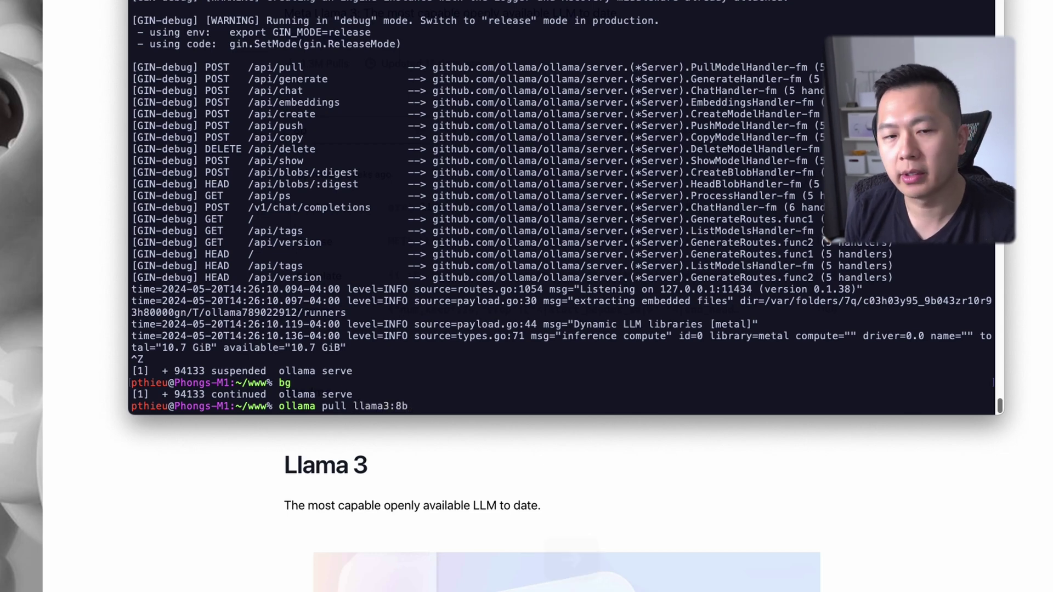
key(Return)
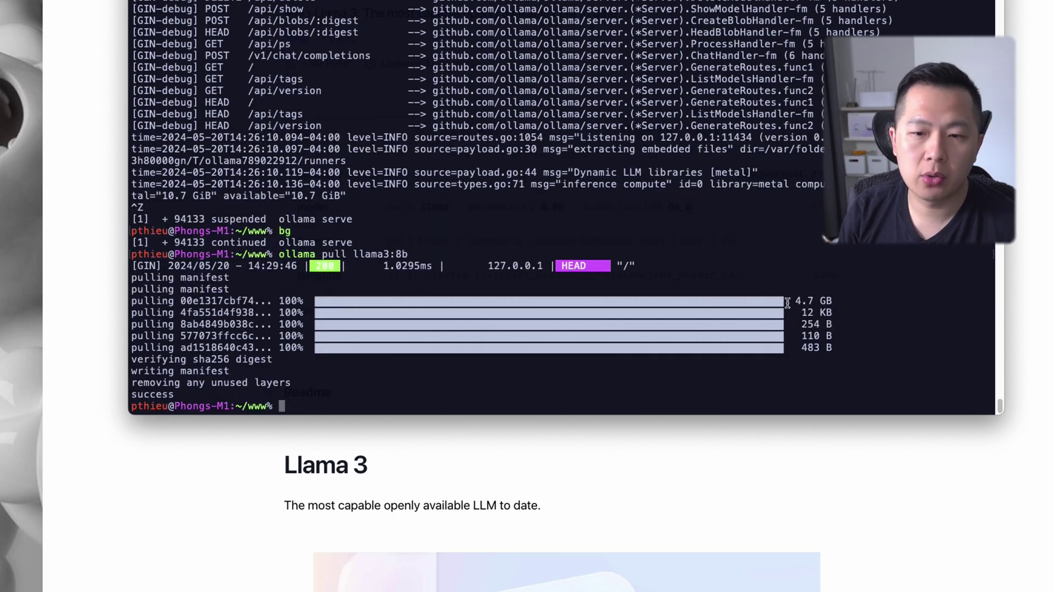
drag(790, 300, 838, 301)
drag(181, 395, 131, 394)
click(443, 316)
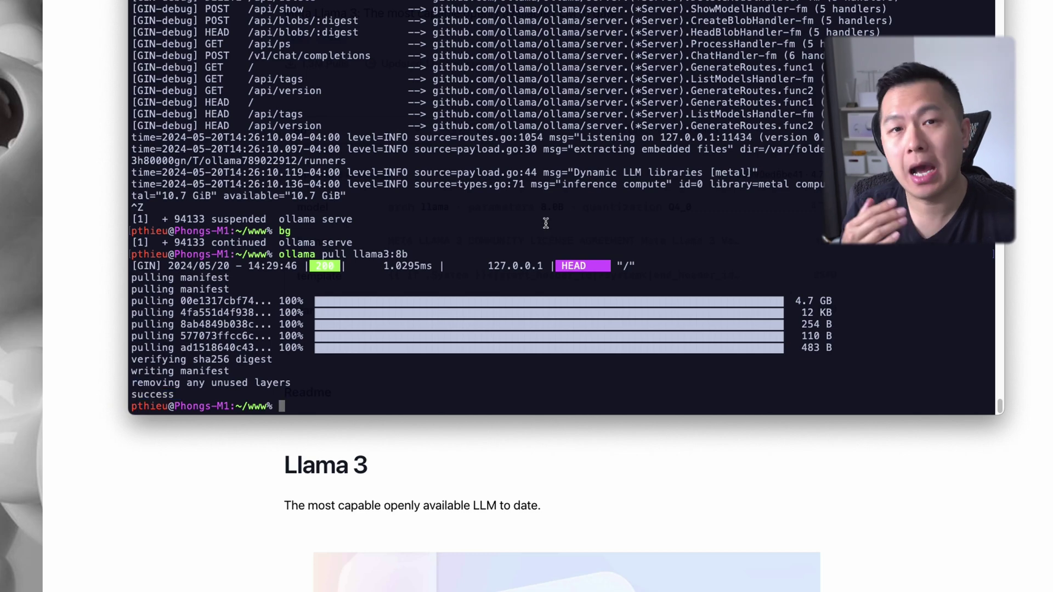
Type ollama list, then start an ollama rm command with the pasted llama3:8b name
text(o)
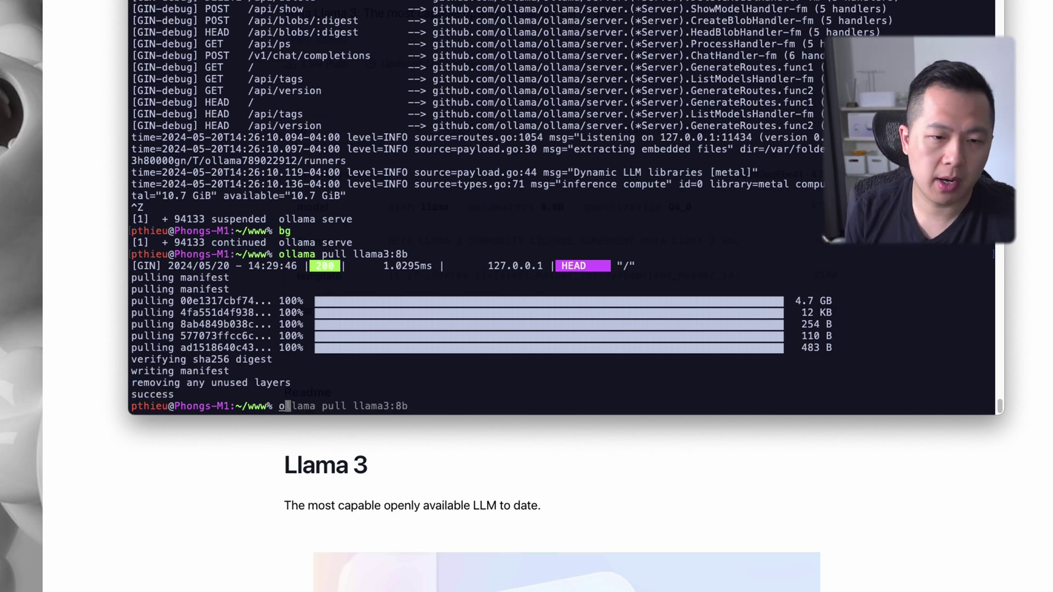
text(llama list)
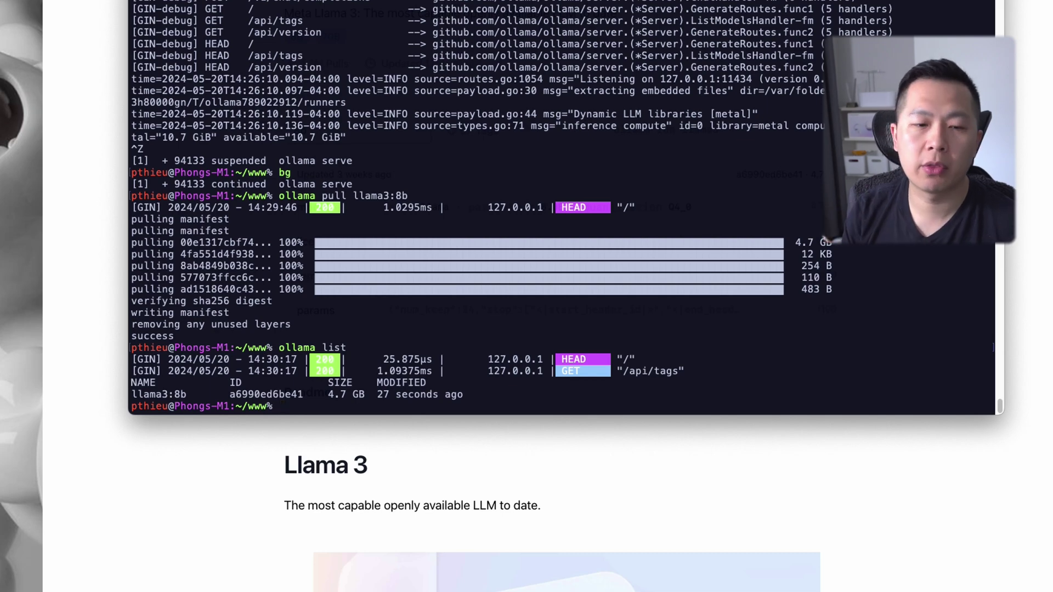
text(ollama rm)
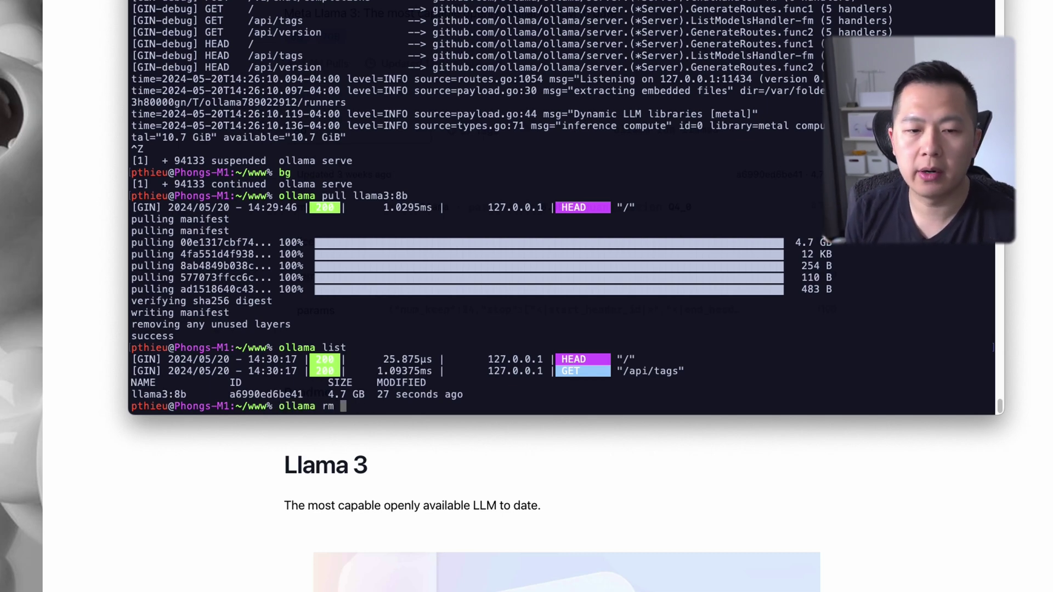
text(llama3:8b)
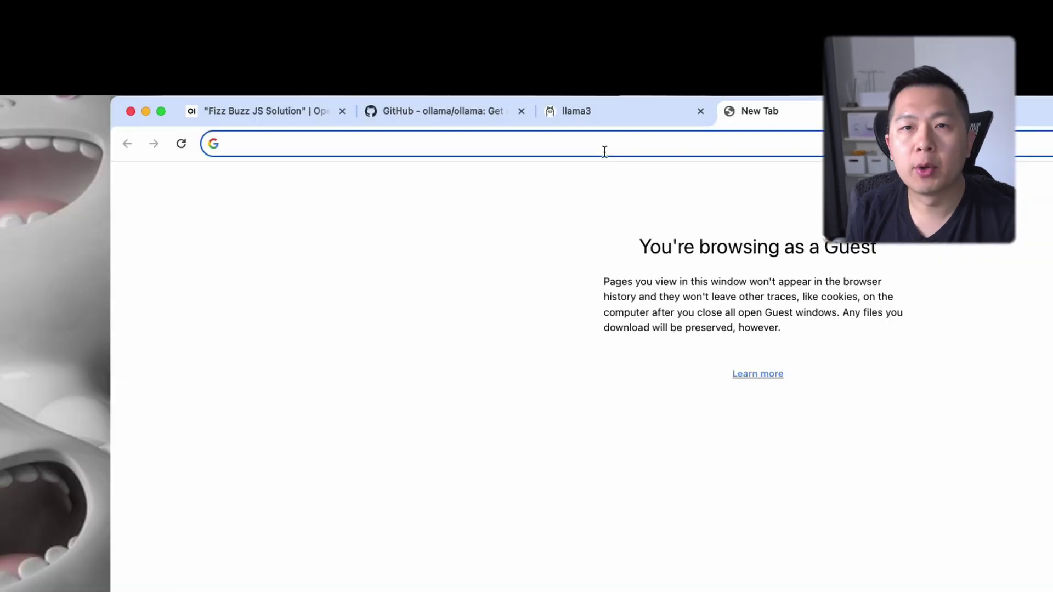
Go to openwebui.com and open the Open WebUI GitHub repository
text(openwebui.com)
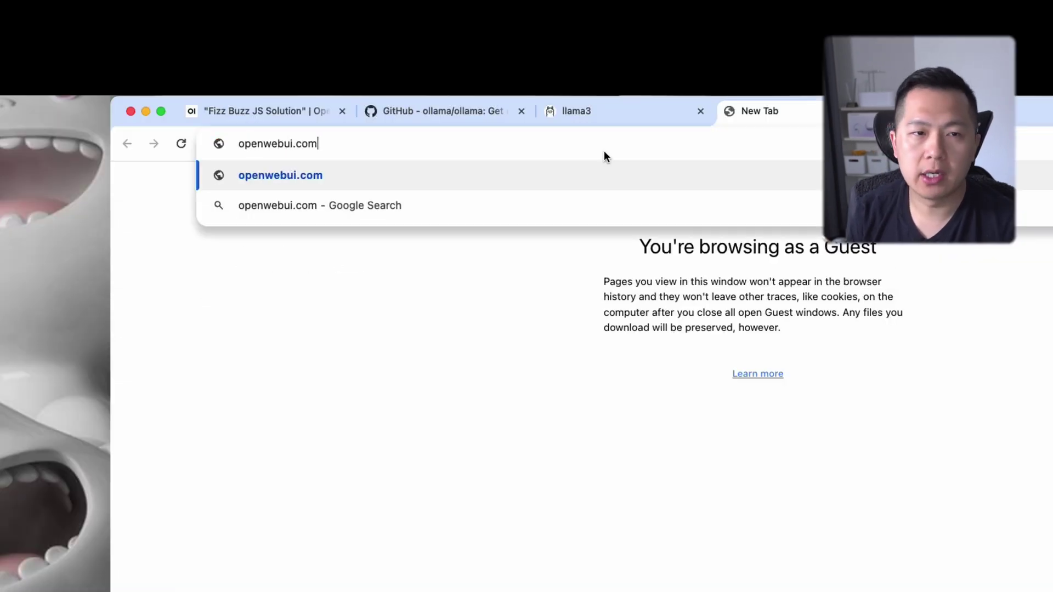
key(Return)
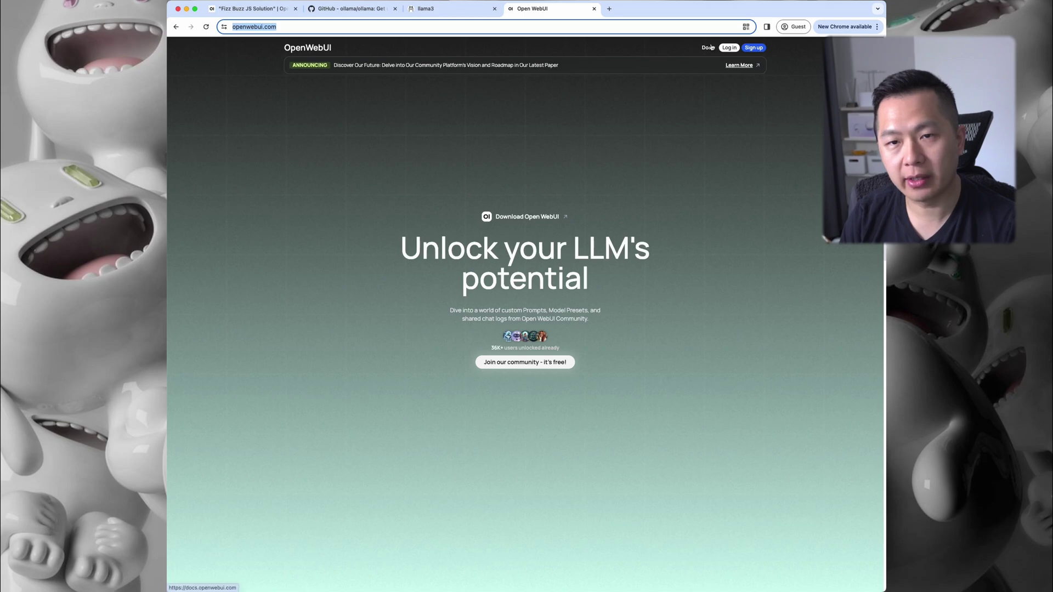
click(709, 48)
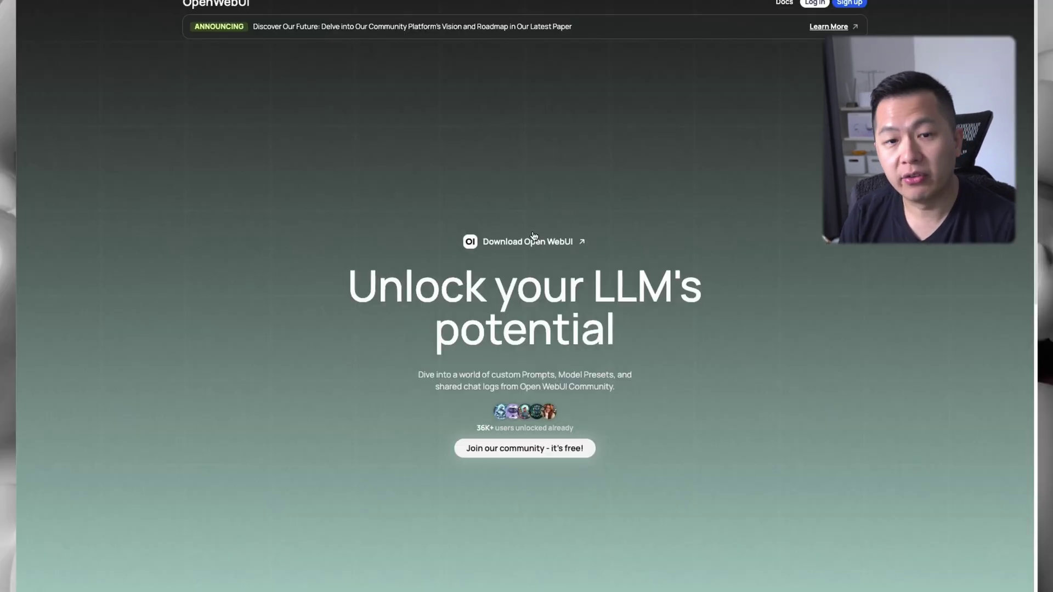
click(535, 240)
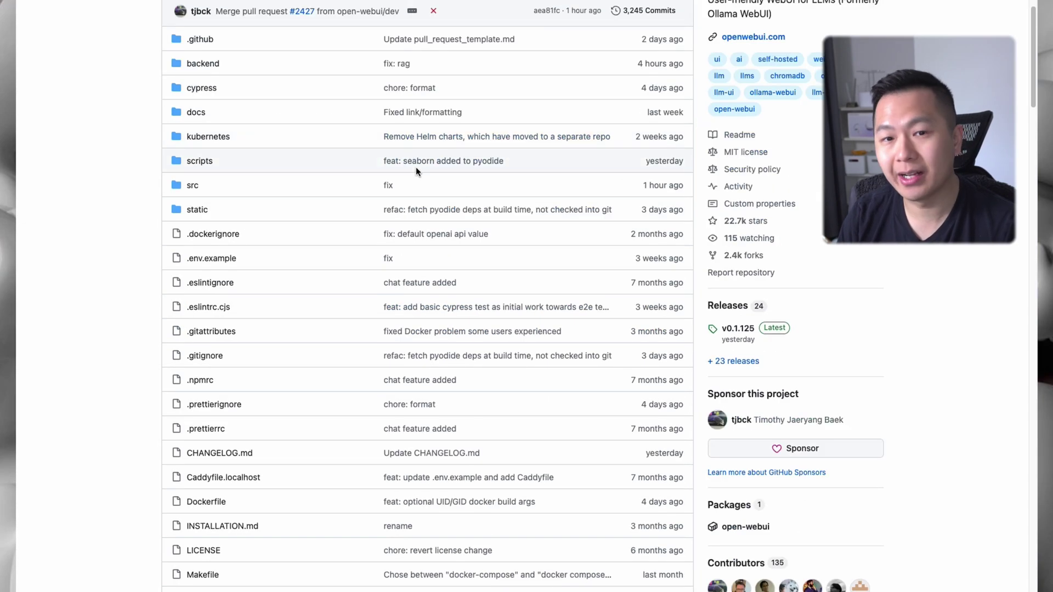
Copy the README's Docker command for Ollama on this computer and paste it at the Terminal prompt
scroll(943, 281, up, 3)
scroll(495, 226, down, 20)
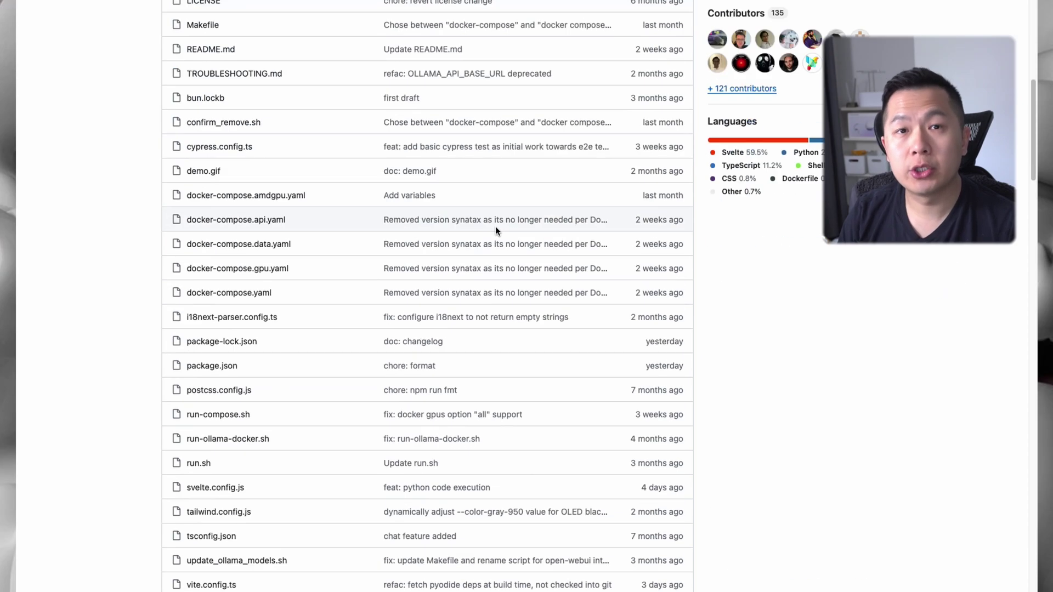
scroll(503, 224, down, 20)
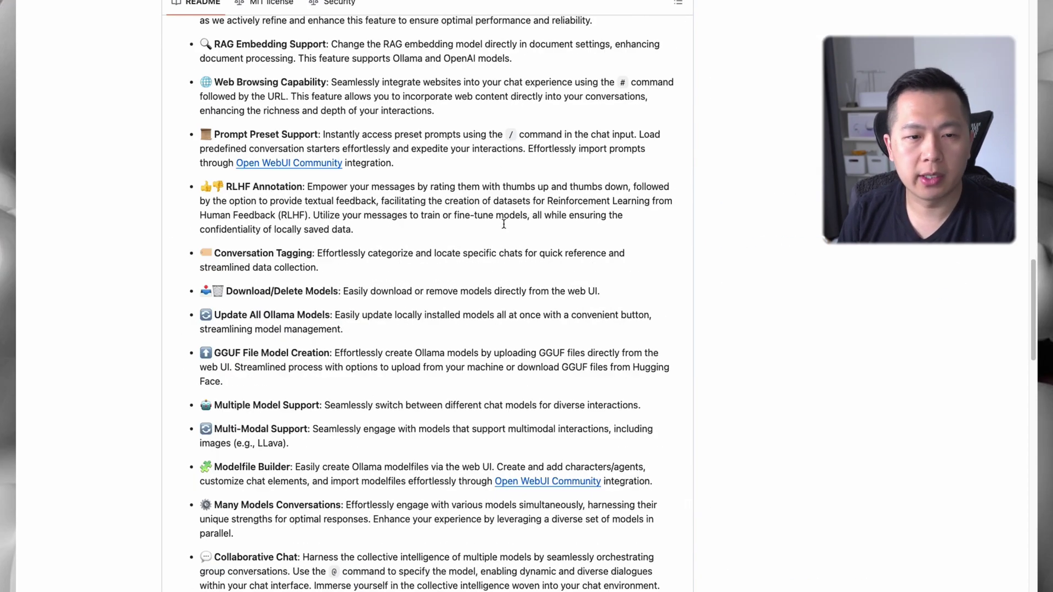
scroll(505, 225, down, 7)
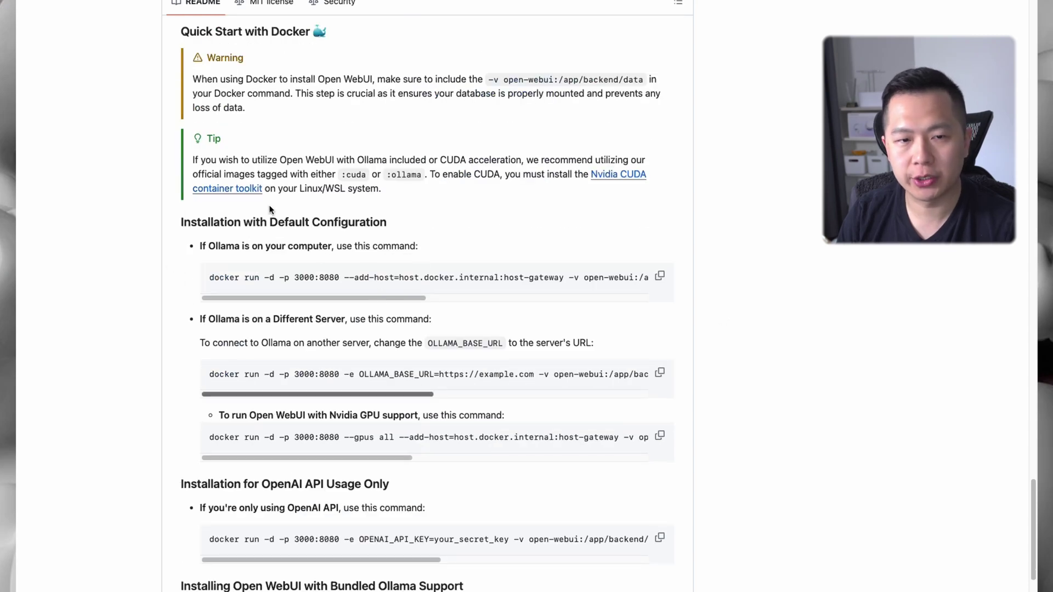
click(660, 277)
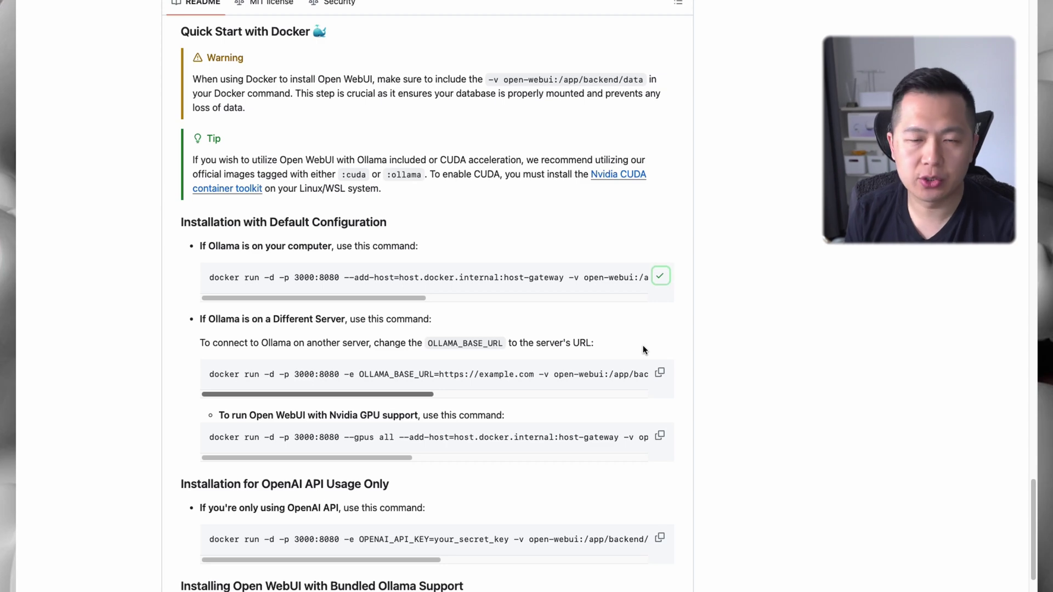
key(super+Tab)
key(super+v)
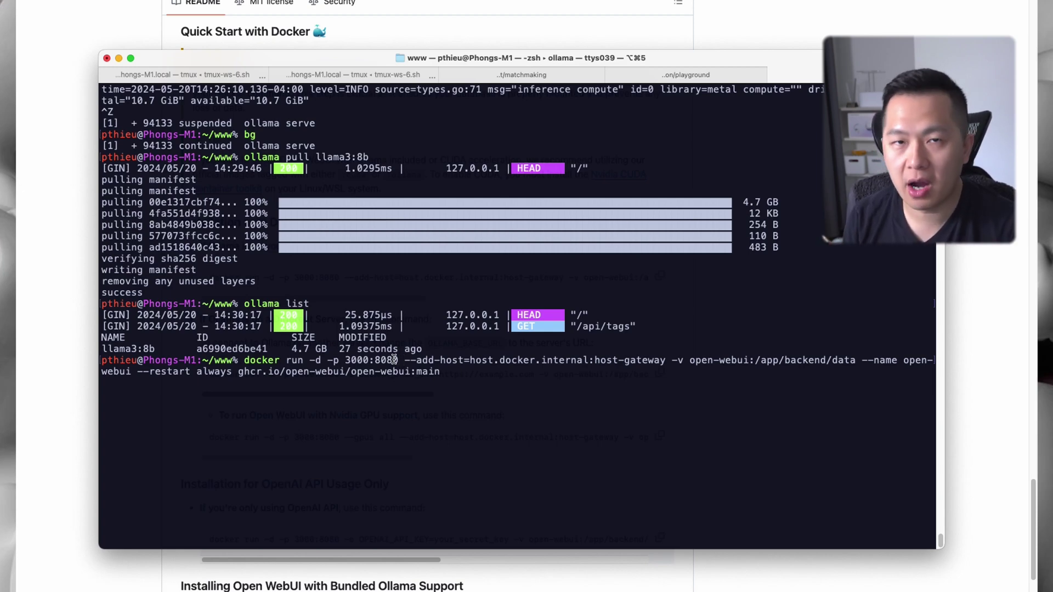
Run the Open WebUI container with port mapping 3000:3333, then list all containers with docker ps -a
key(BackSpace)
key(BackSpace)
key(BackSpace)
key(BackSpace)
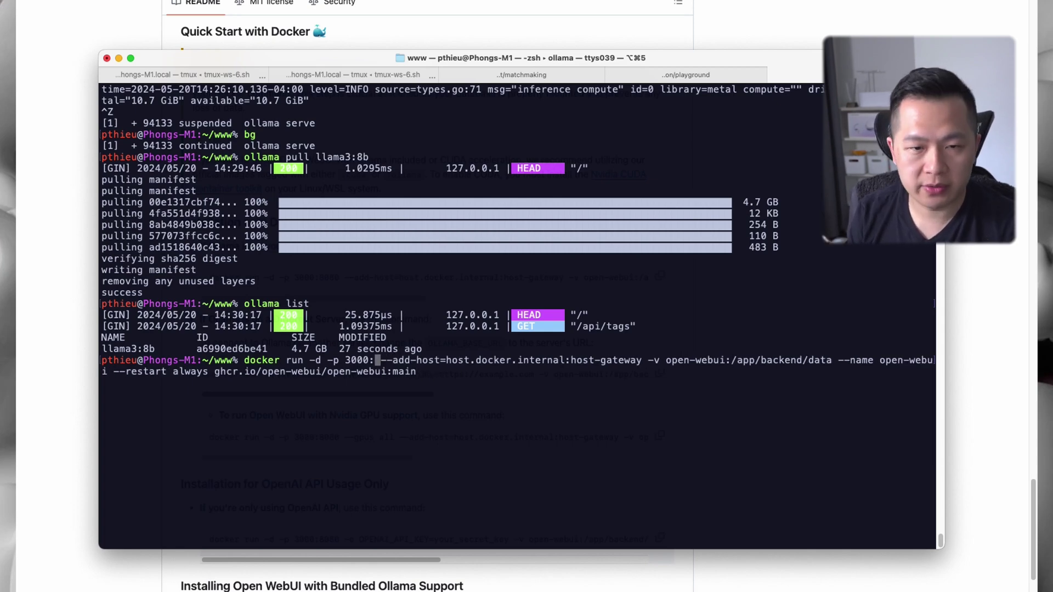
text(3333)
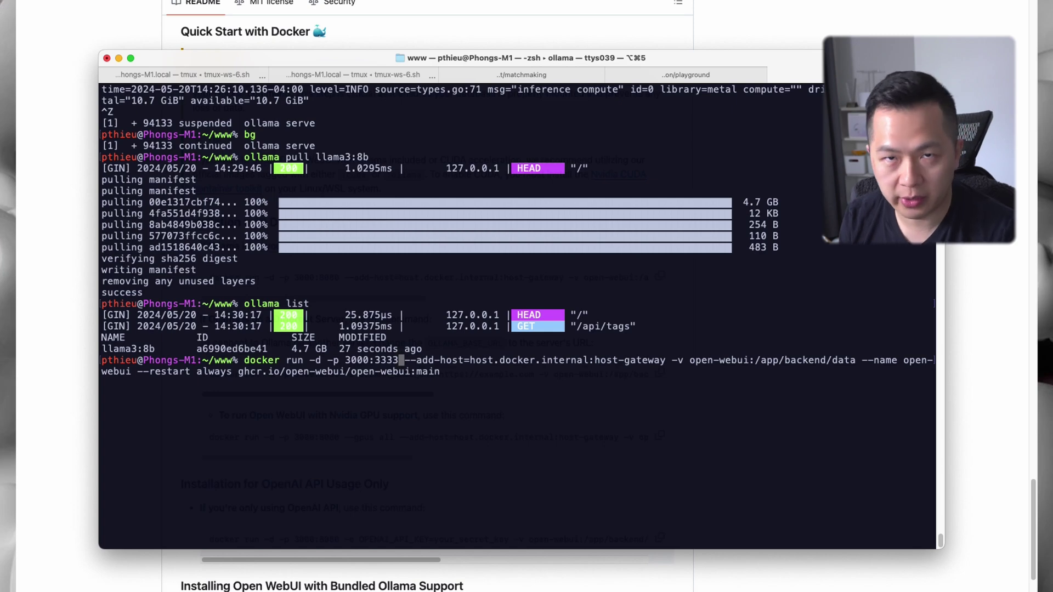
key(Return)
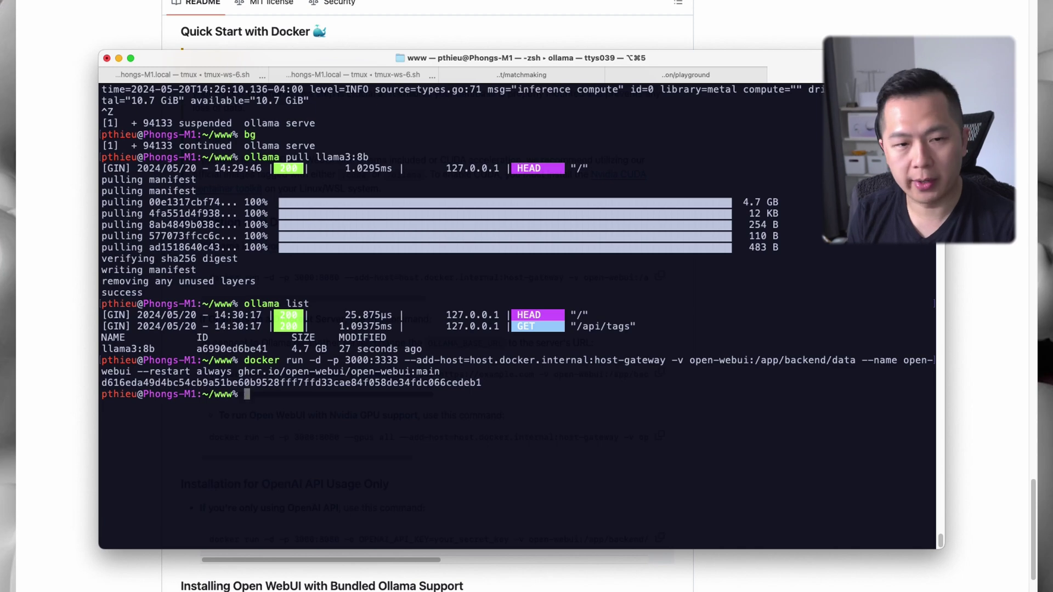
text(docker ps -a)
key(Return)
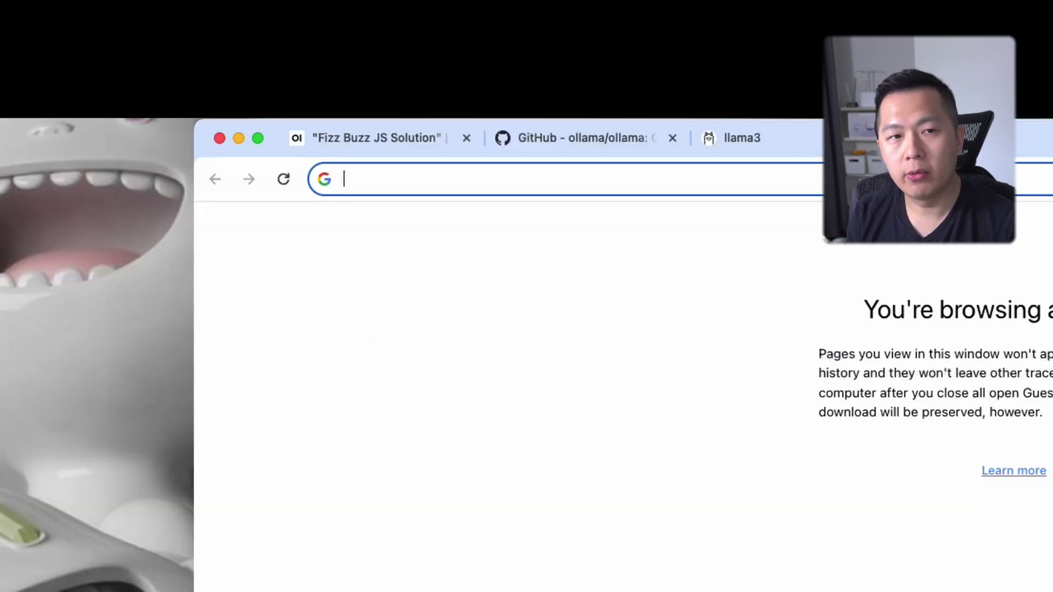
Open Open WebUI at localhost:3333 and switch to the sign-up form
text(local)
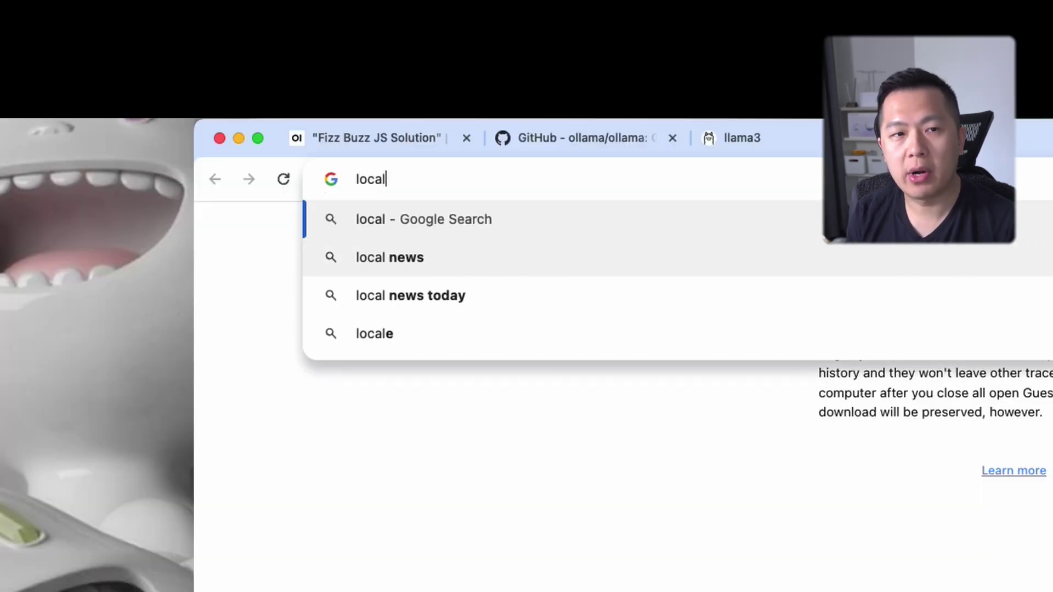
text(host:3333)
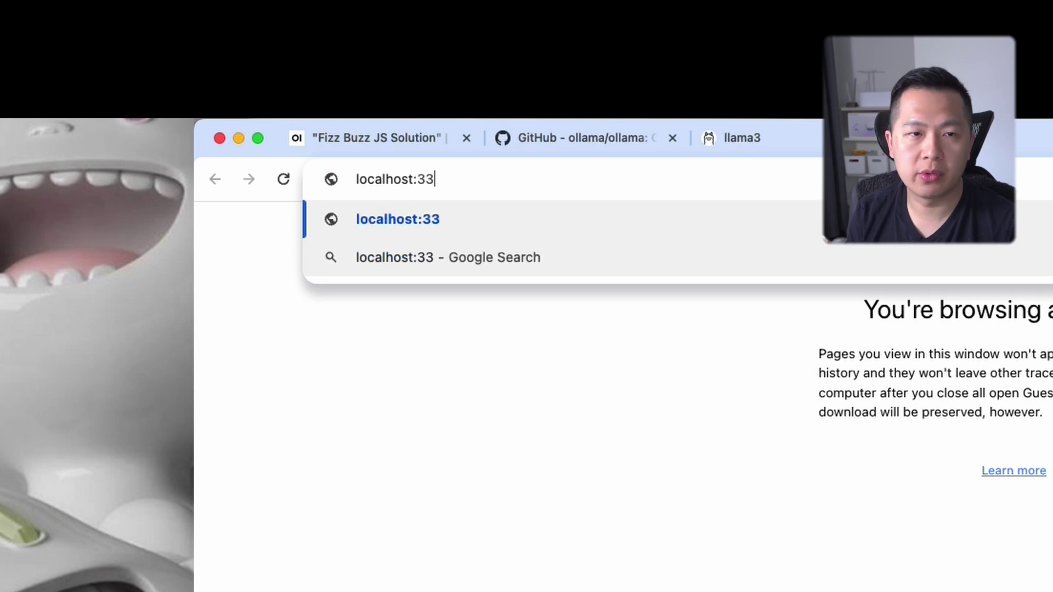
key(shift+Left)
key(shift+Left)
key(shift+Left)
key(shift+Left)
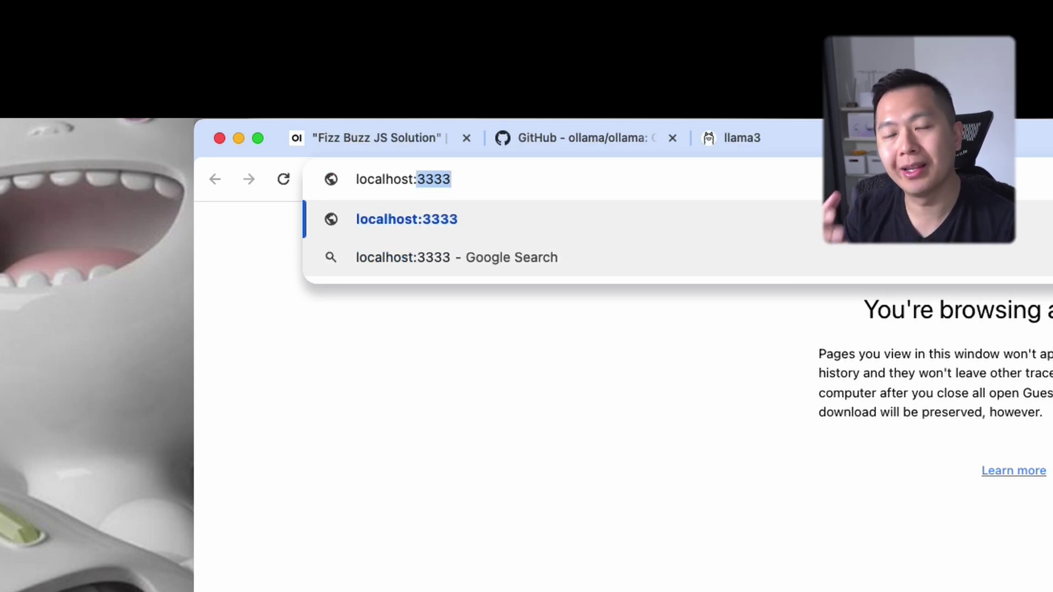
key(Return)
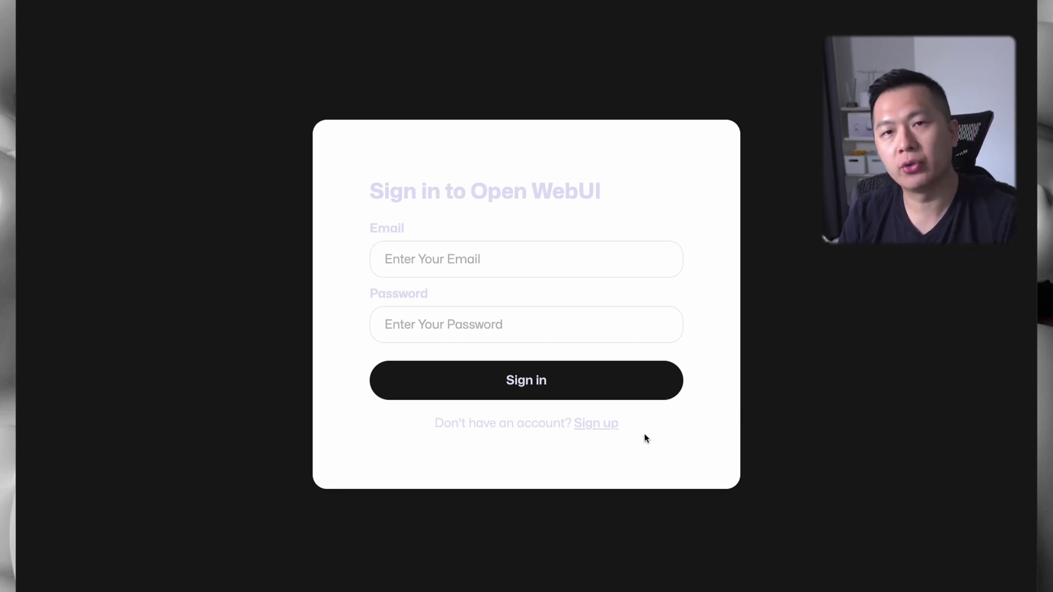
click(599, 426)
Enter the user's name, e-mail address and password, and create the account
click(421, 243)
text(Phong)
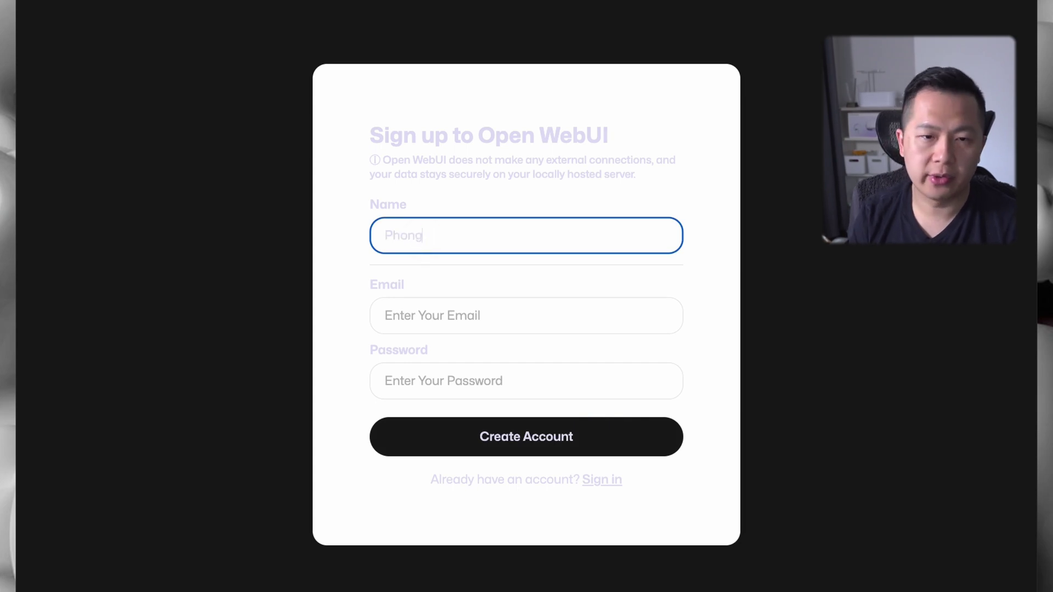
click(461, 306)
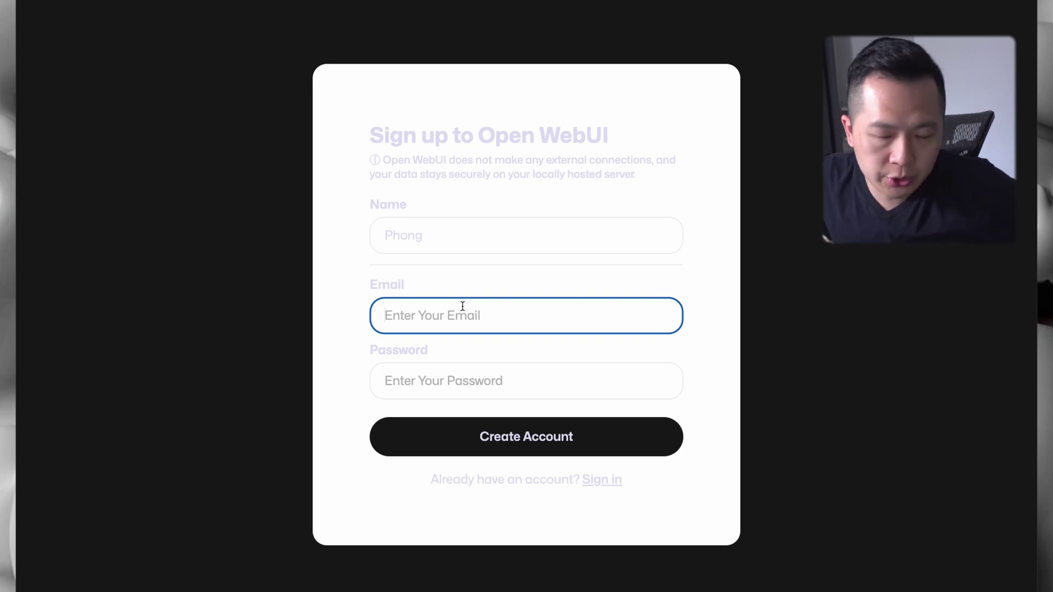
text(123@foo.com)
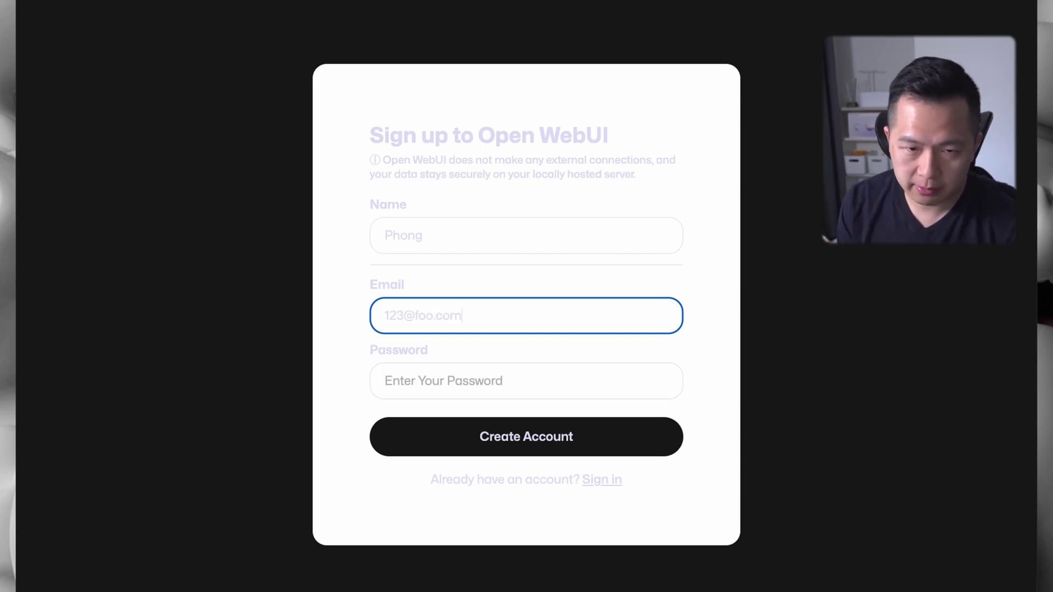
click(385, 380)
text(123)
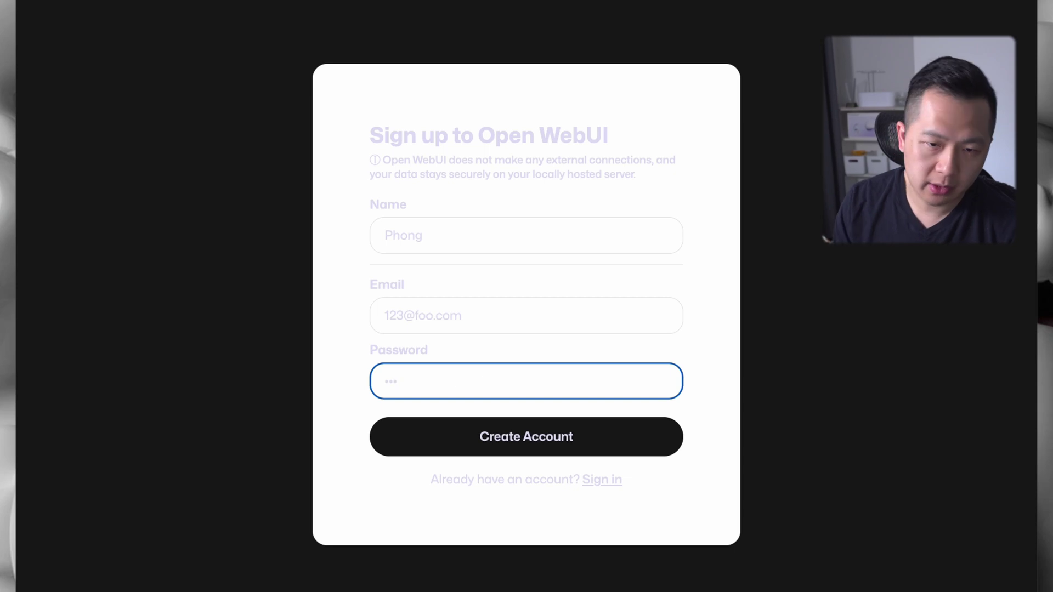
click(513, 435)
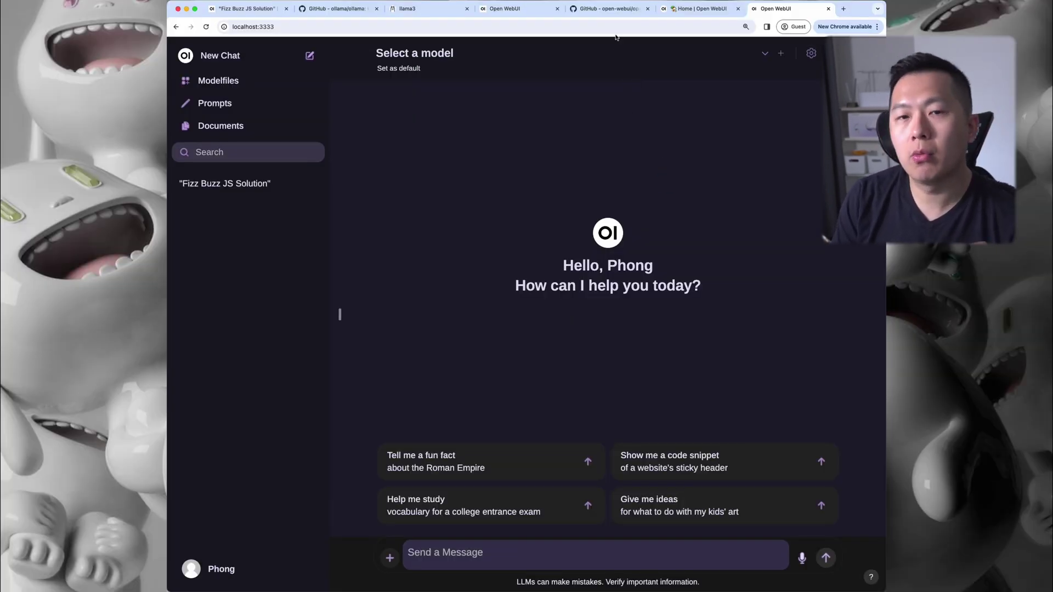
click(609, 8)
scroll(489, 297, up, 15)
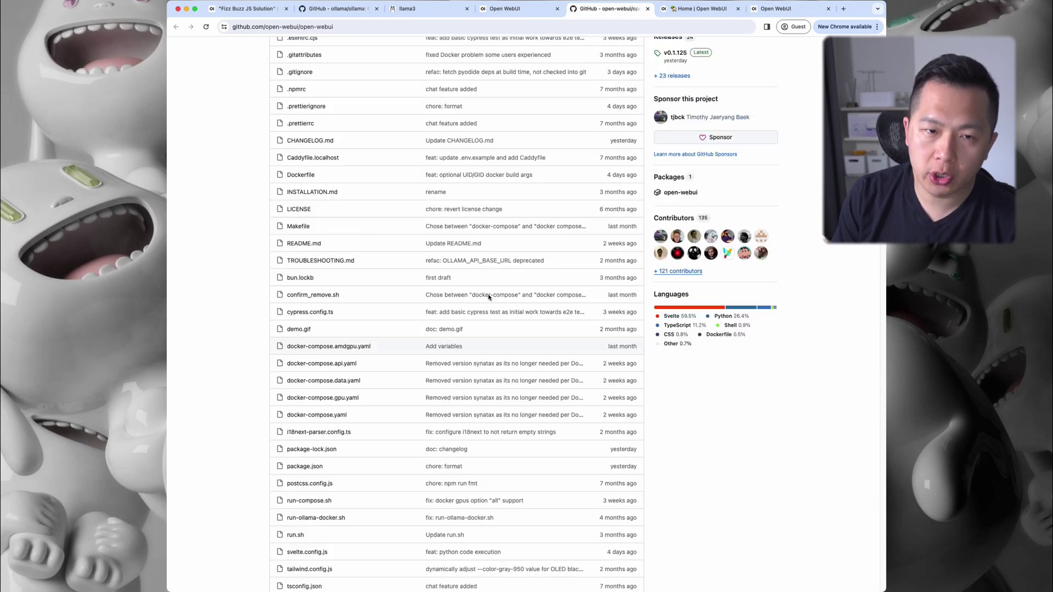
scroll(489, 297, up, 6)
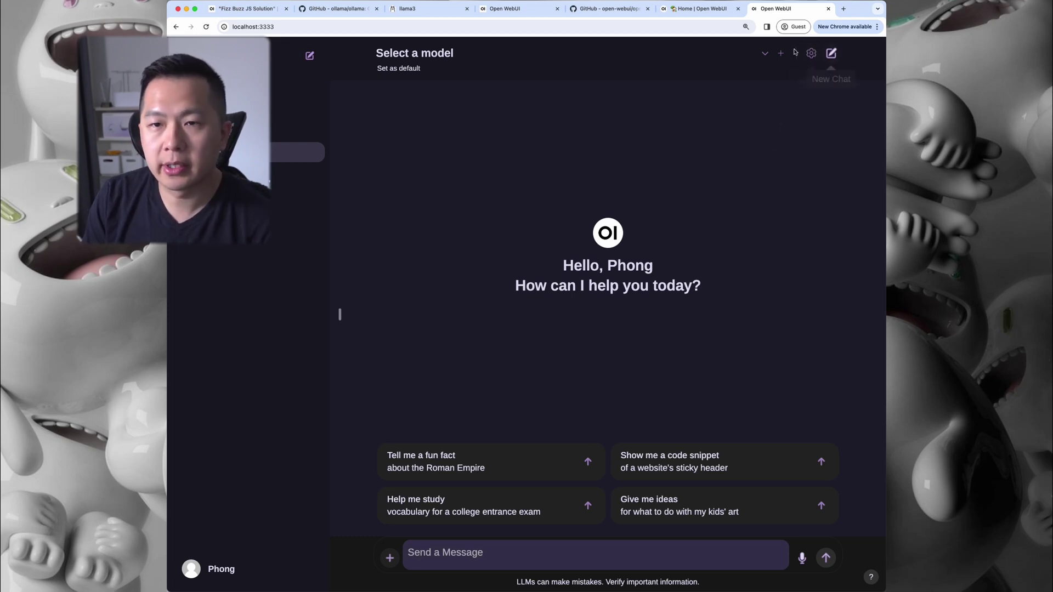
click(811, 53)
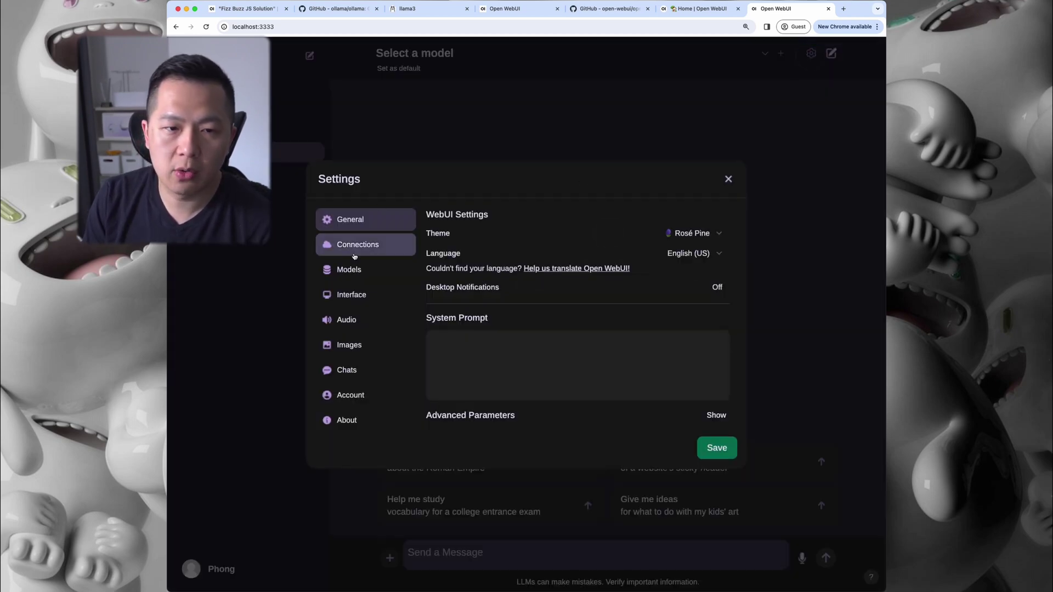
click(351, 244)
click(530, 272)
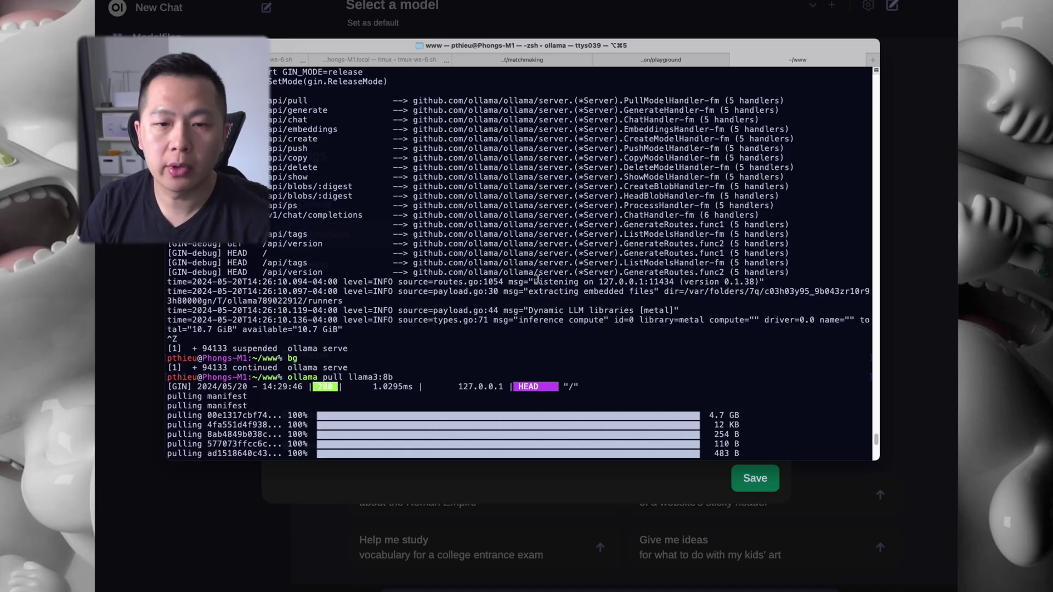
drag(684, 284, 530, 273)
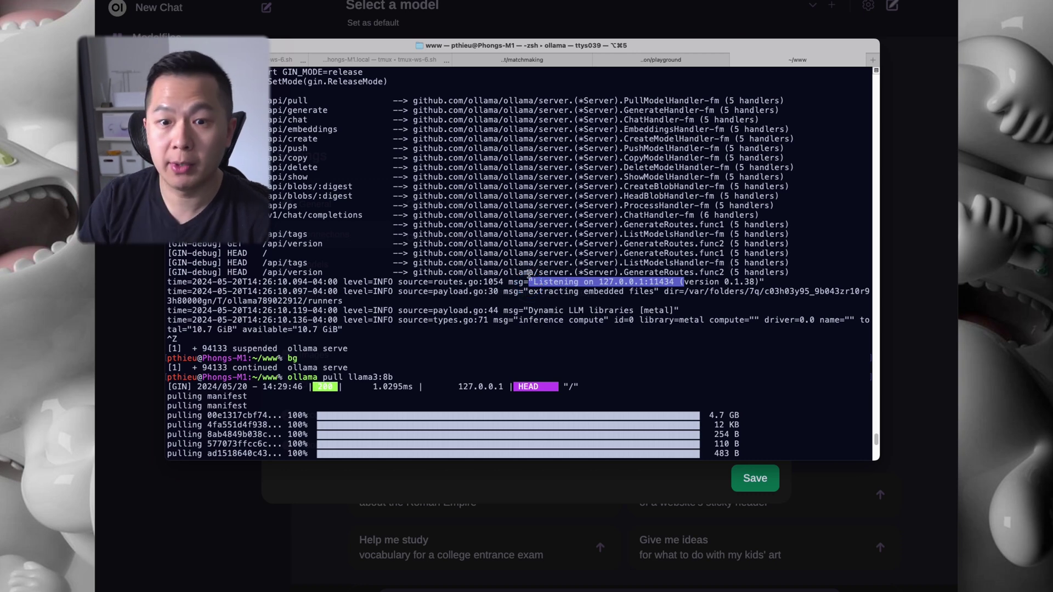
drag(597, 281, 668, 273)
key(super+c)
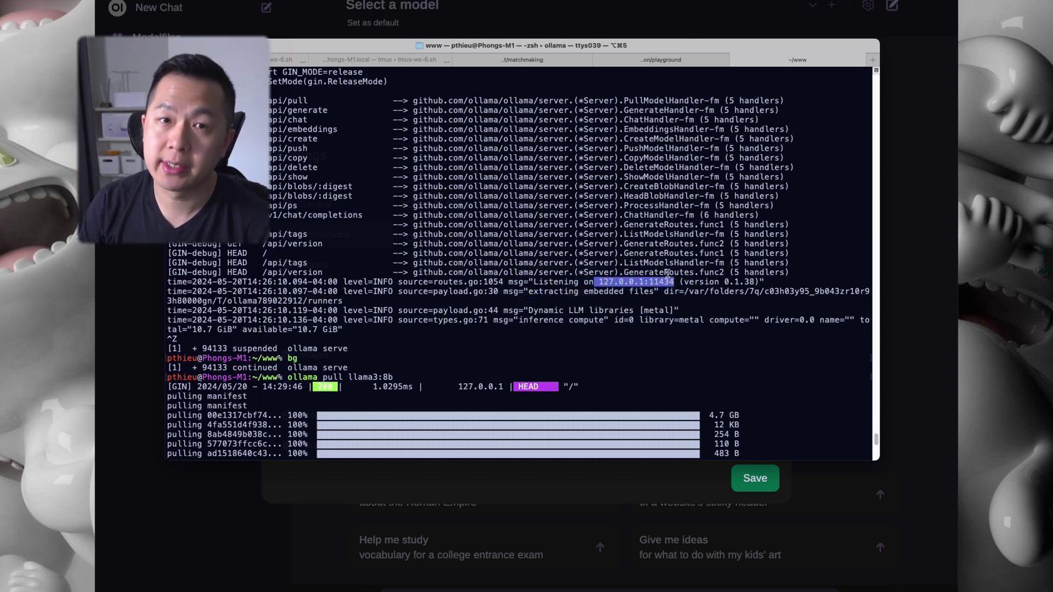
click(927, 230)
text(http:)
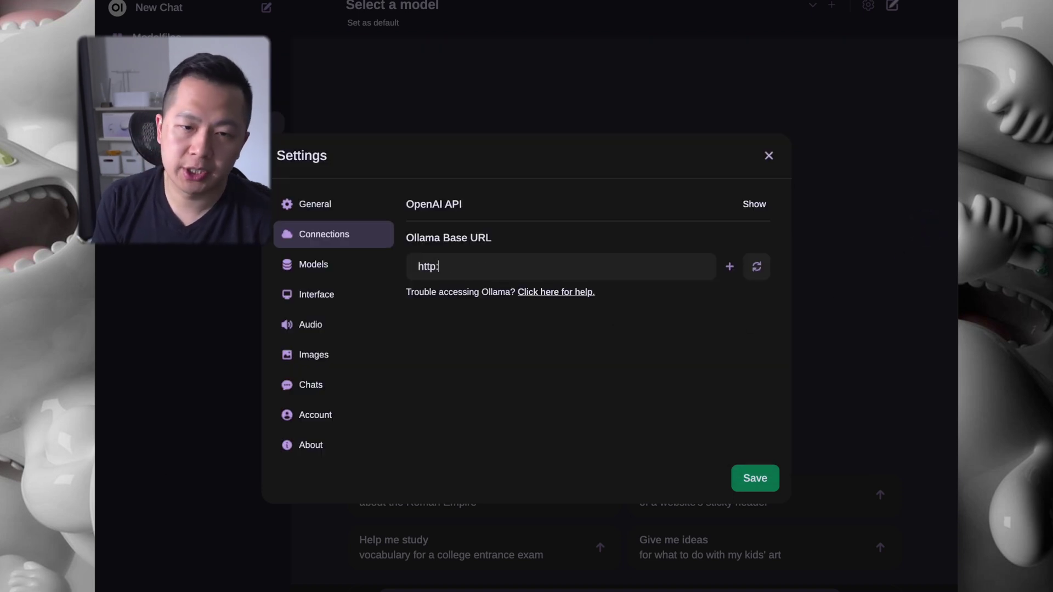
text(//)
key(super+v)
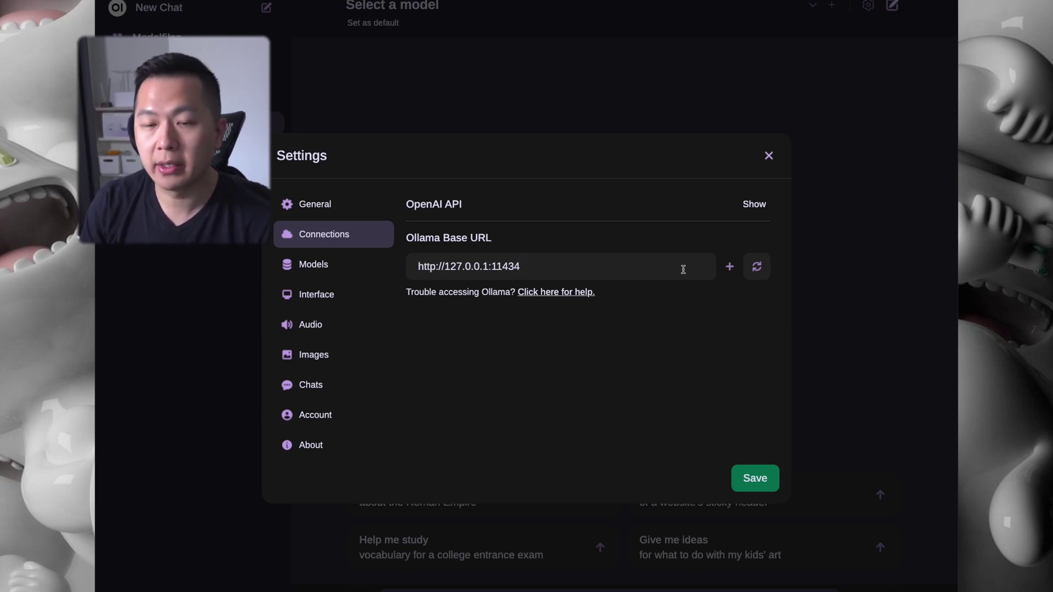
click(758, 267)
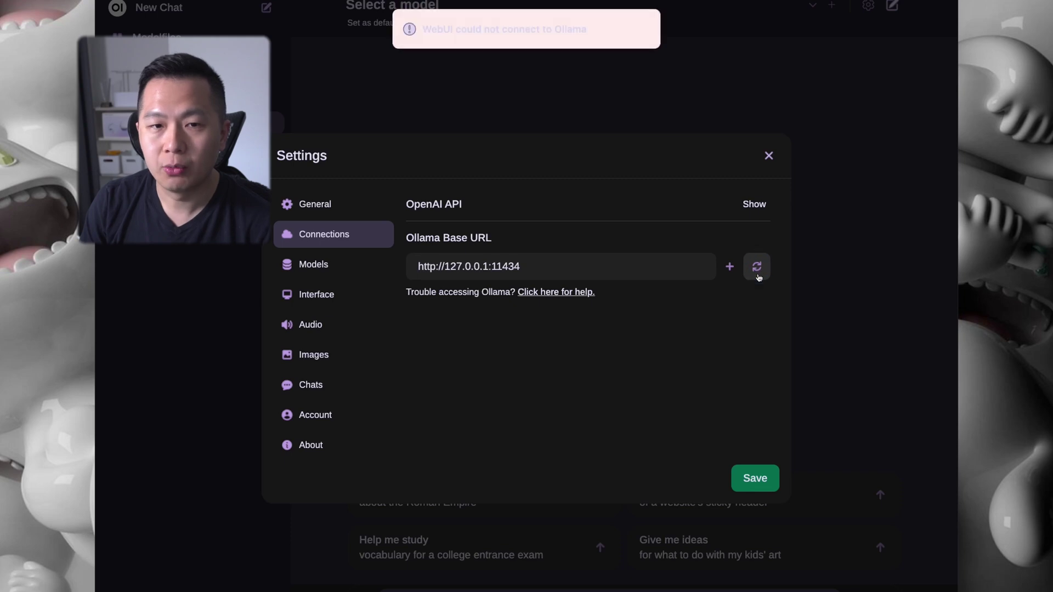
Copy host.docker.internal from the README's default-configuration docker command
drag(421, 30, 613, 34)
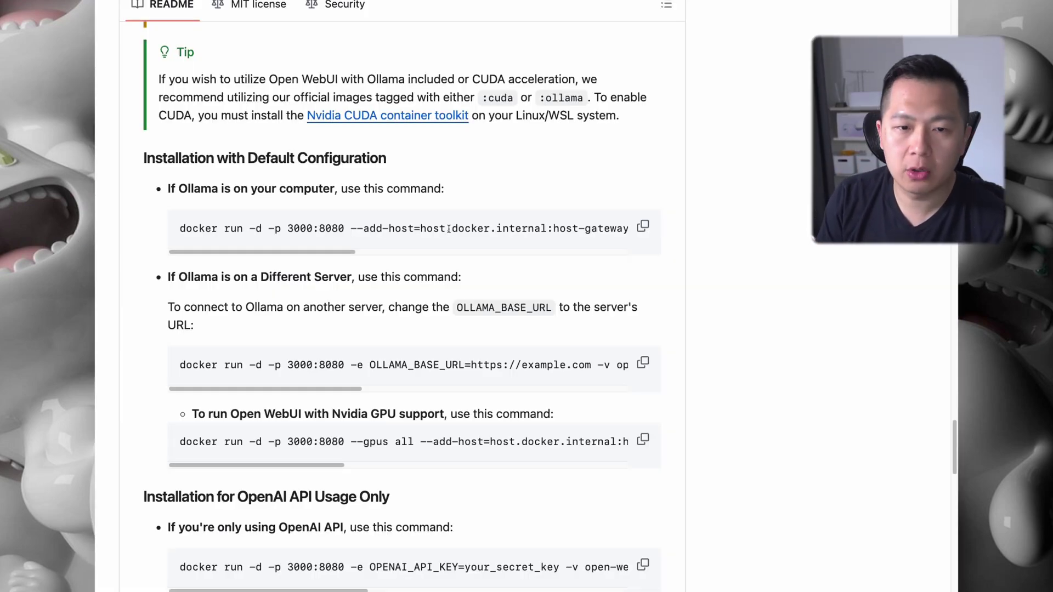
drag(422, 228, 544, 227)
right_click(544, 228)
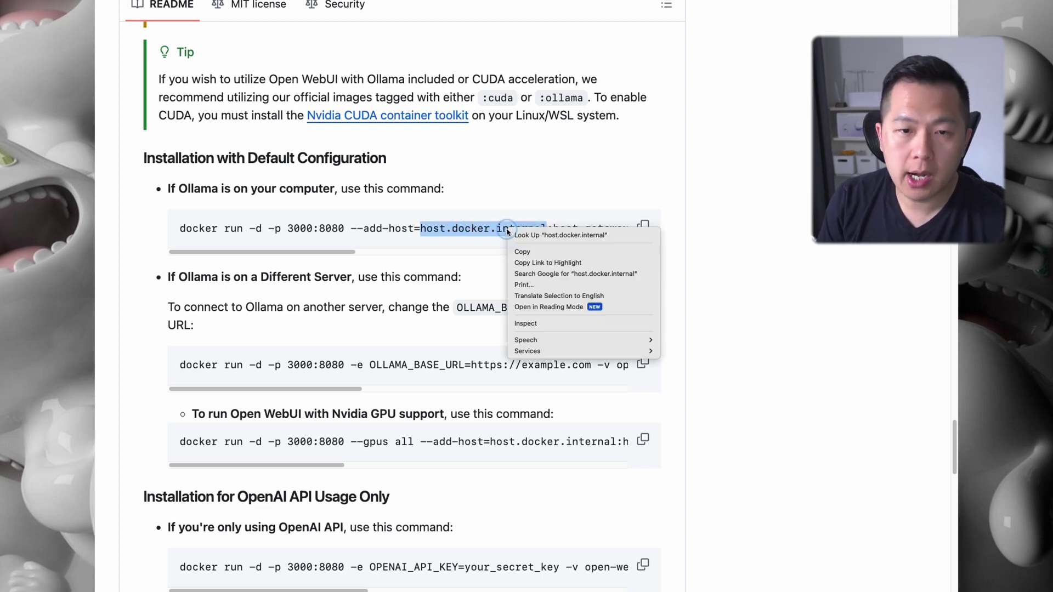
click(525, 252)
key(ctrl+Tab)
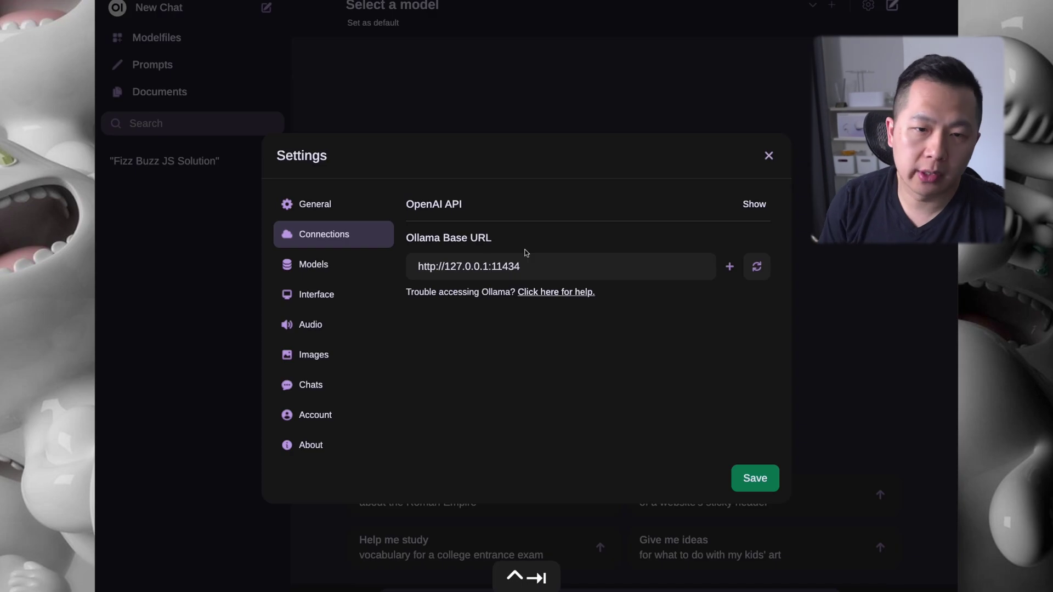
Replace 127.0.0.1 with host.docker.internal in the Ollama base URL, save, and close Settings
key(shift+Left)
key(shift+Left)
key(shift+Left)
key(shift+Left)
key(shift+Left)
key(shift+Left)
key(shift+Left)
key(shift+Left)
key(shift+Left)
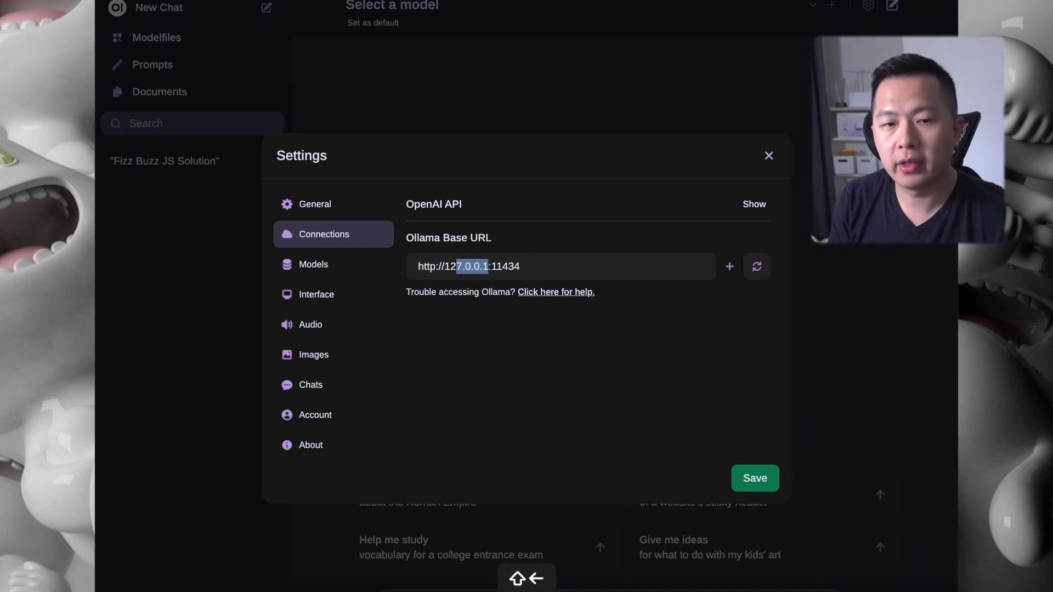
key(shift+Left)
key(shift+Right)
key(super+v)
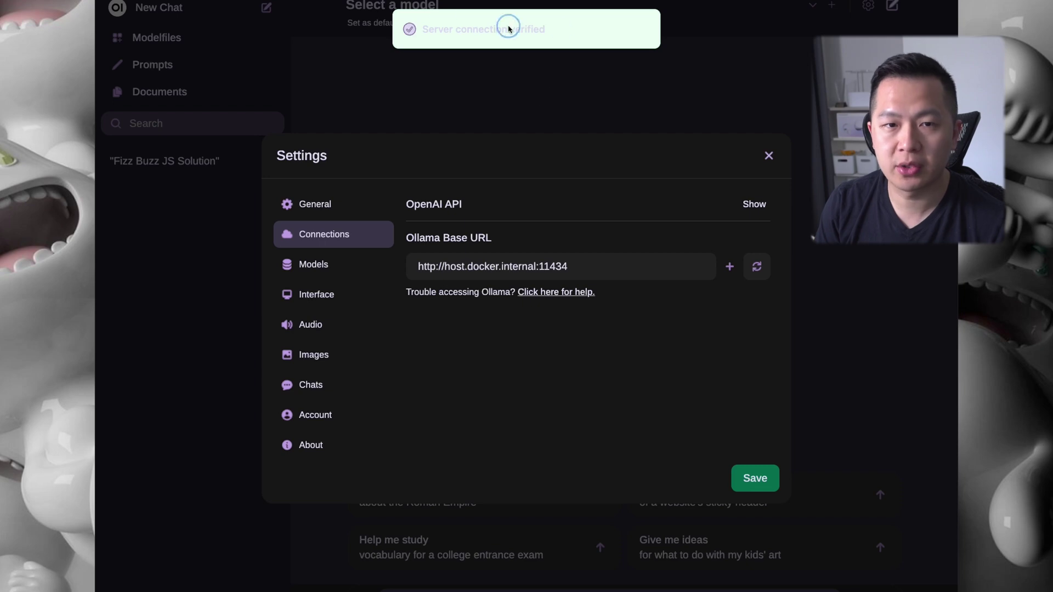
click(413, 30)
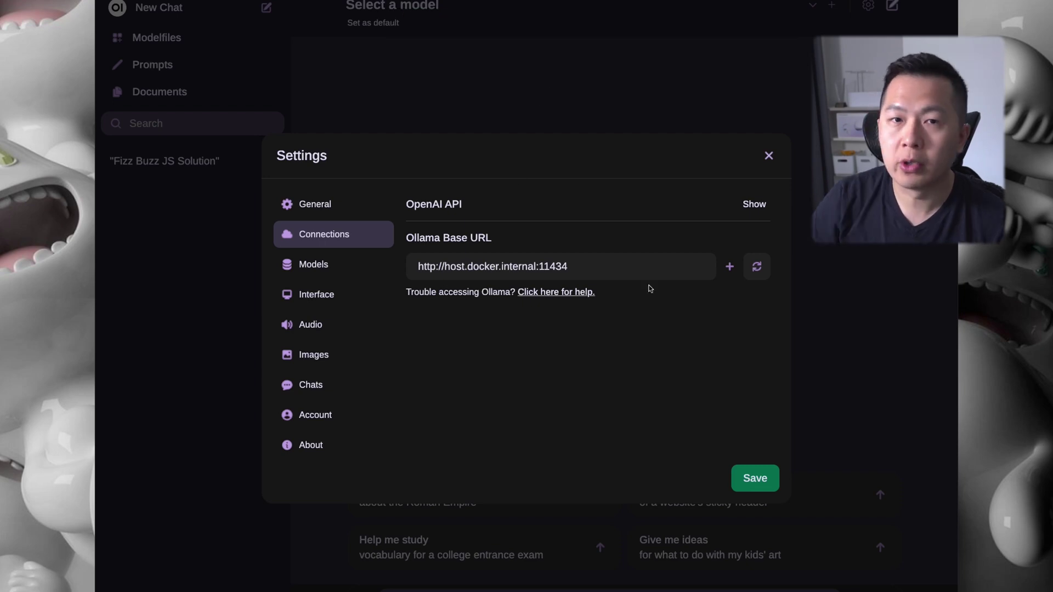
click(750, 482)
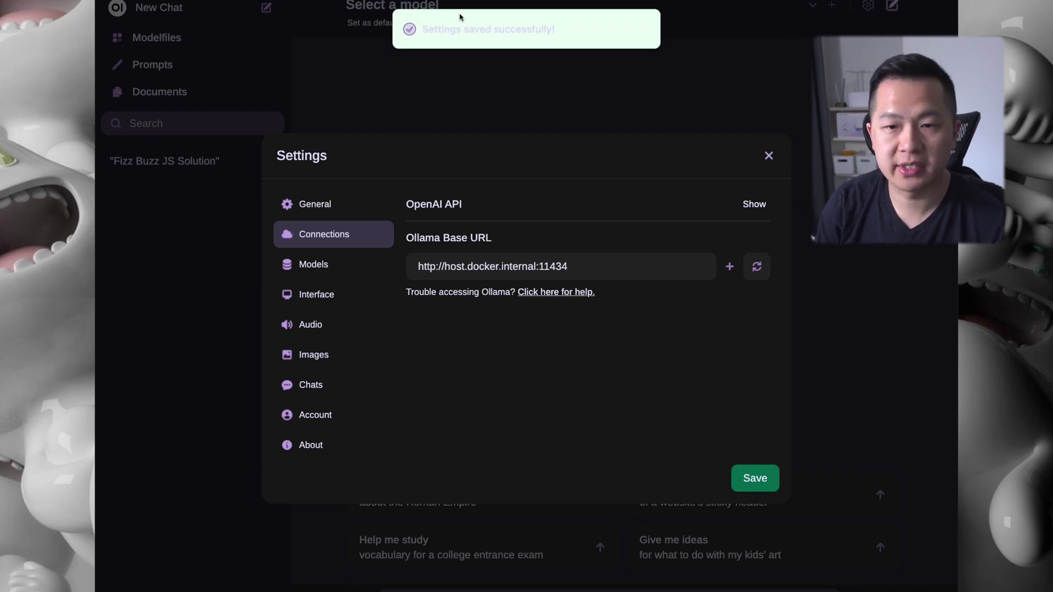
click(769, 156)
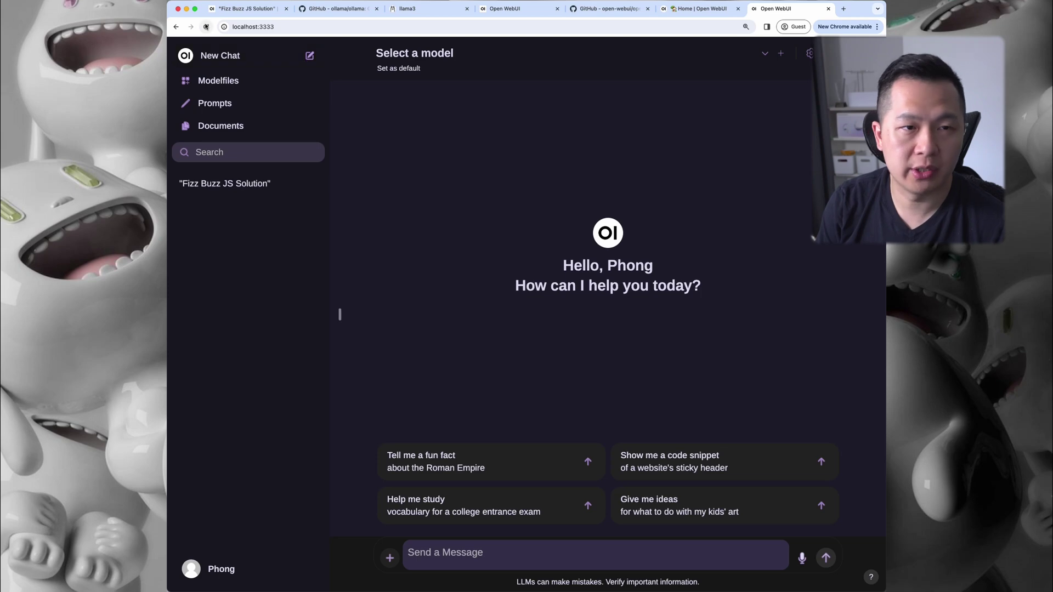
Reload the page, choose llama3:8b in the model selector, and set it as default
click(207, 26)
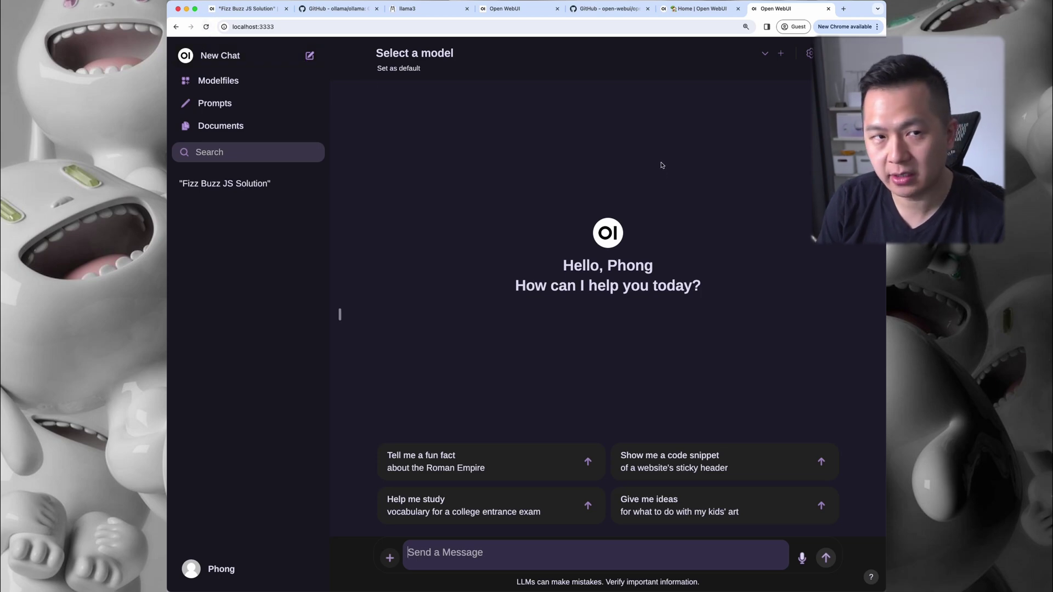
click(206, 26)
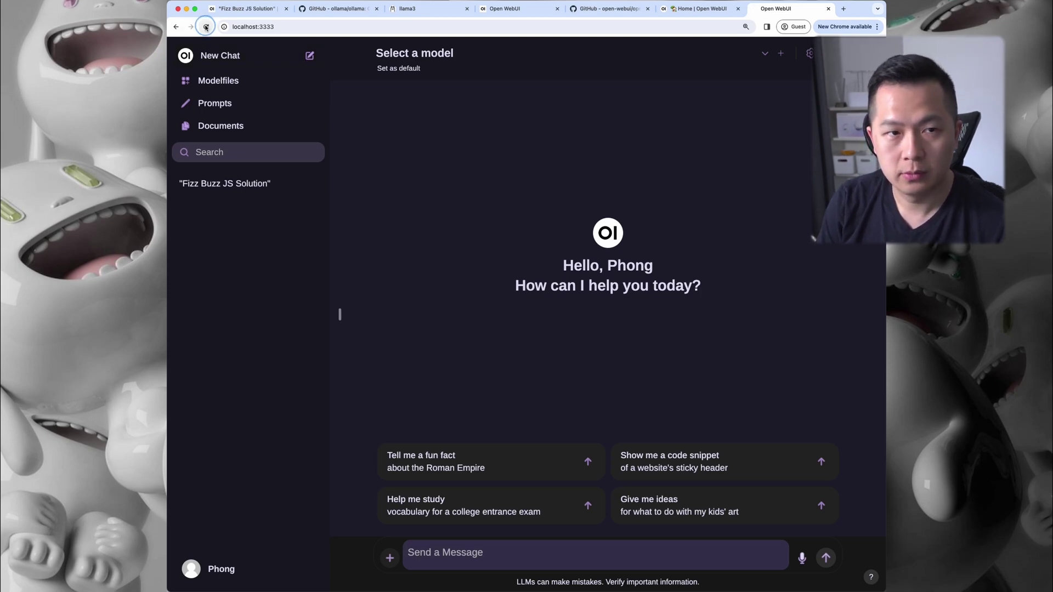
click(765, 55)
click(760, 152)
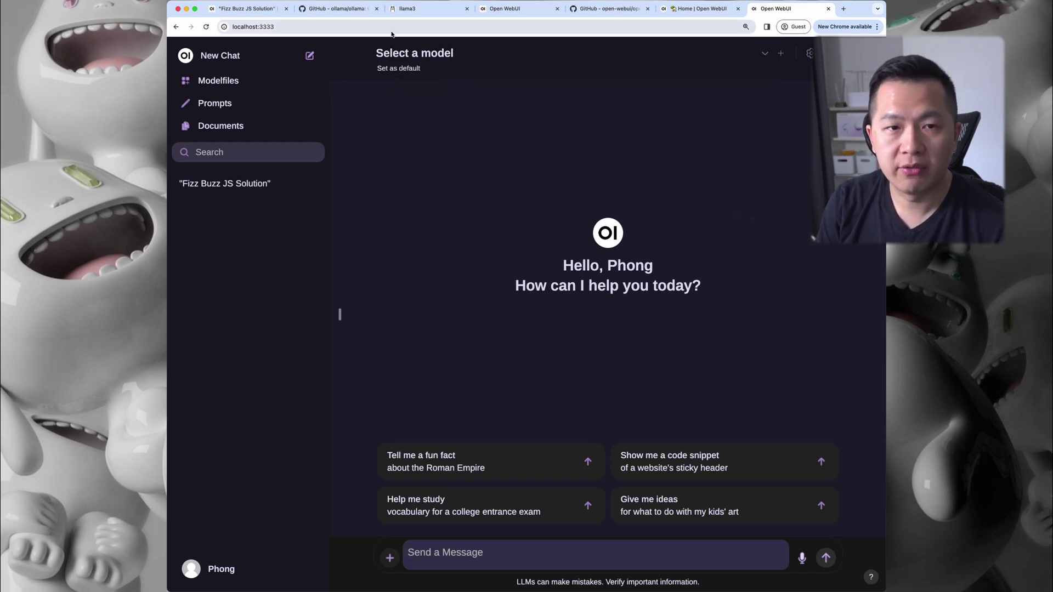
click(766, 54)
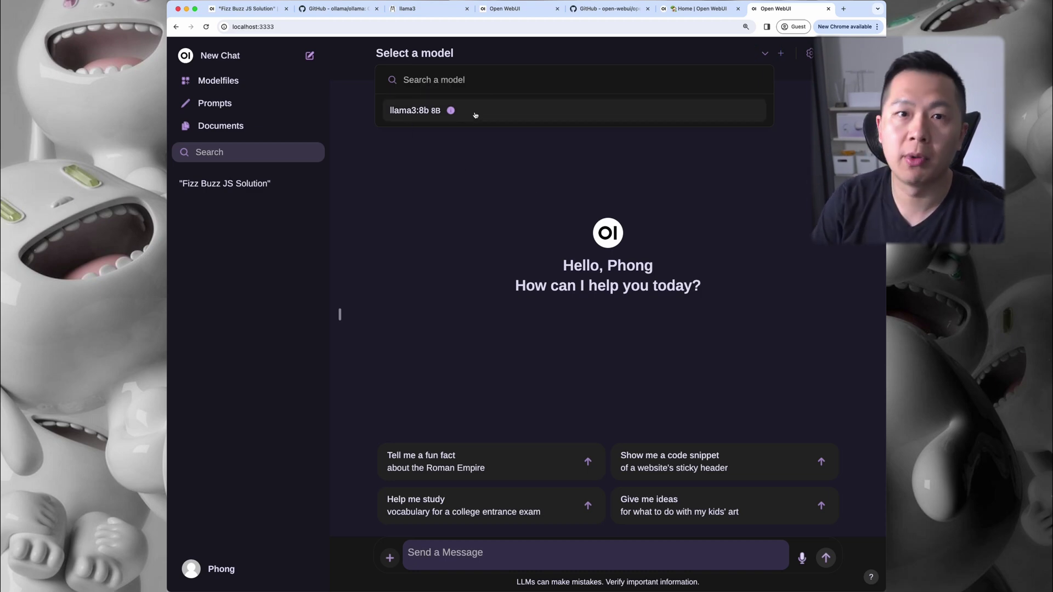
click(475, 115)
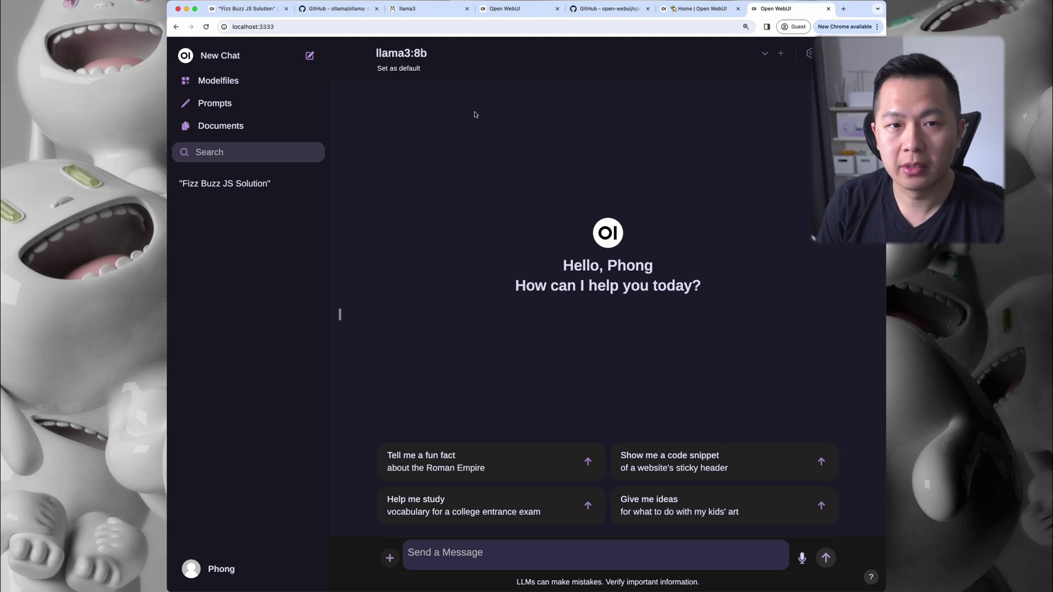
click(400, 69)
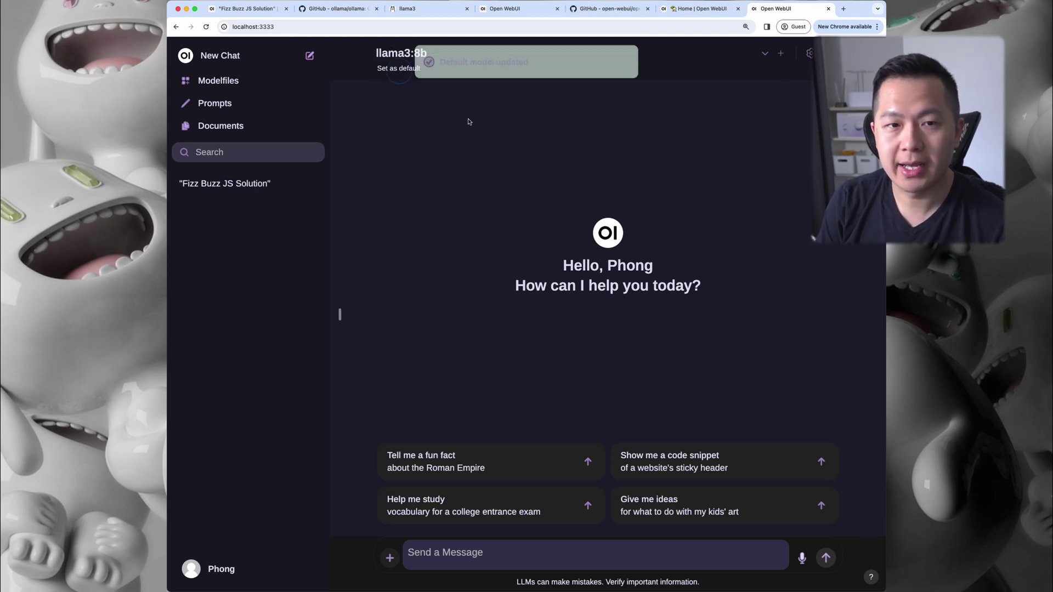
Send 'hi' to llama3:8b and get its greeting reply
click(506, 560)
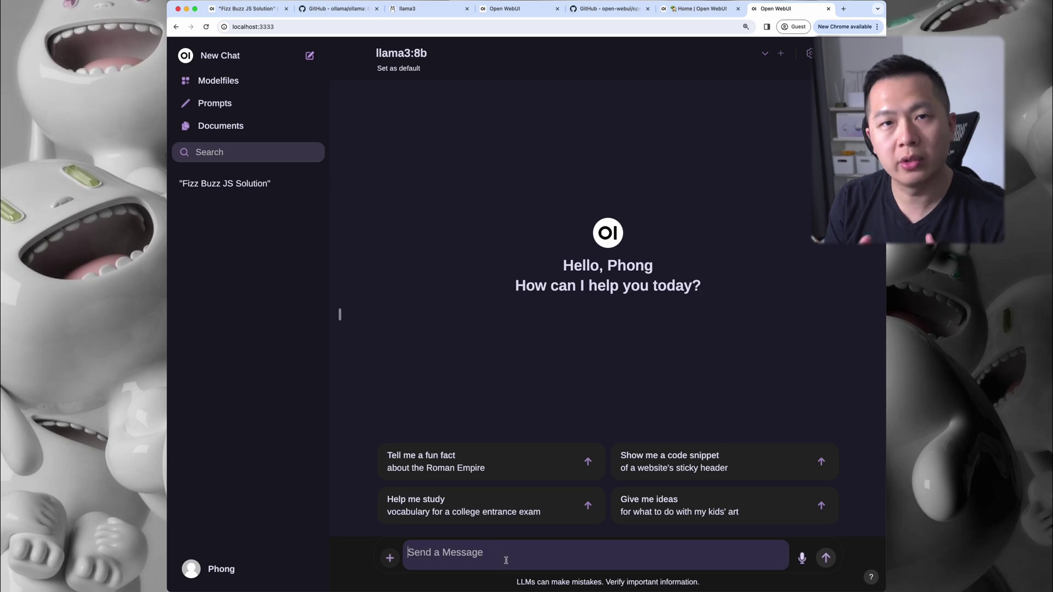
text(hi)
key(Return)
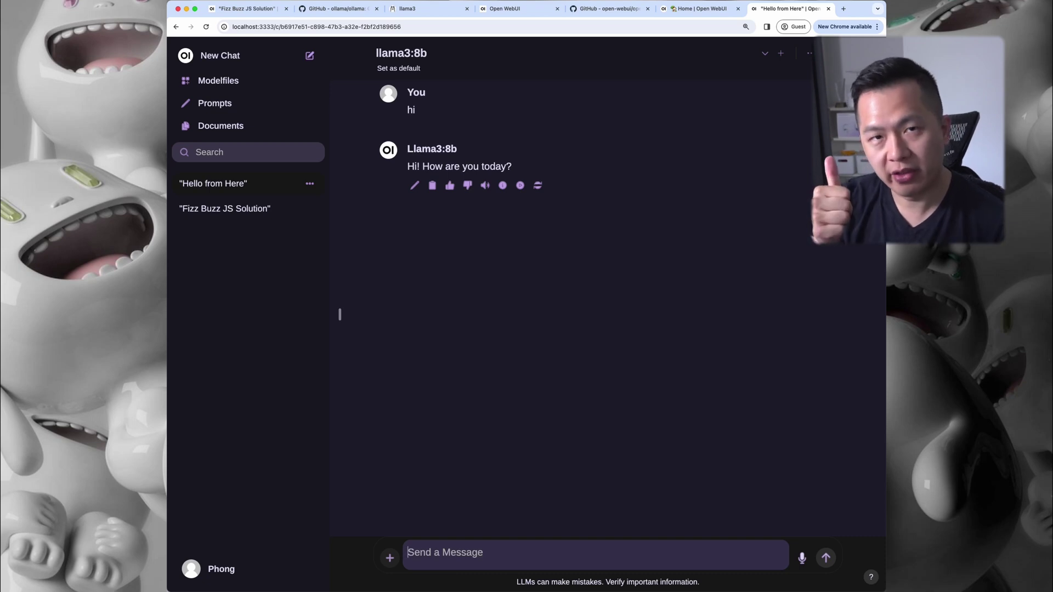
click(810, 53)
Open the Models settings and view the installed llama3:8b model
click(810, 54)
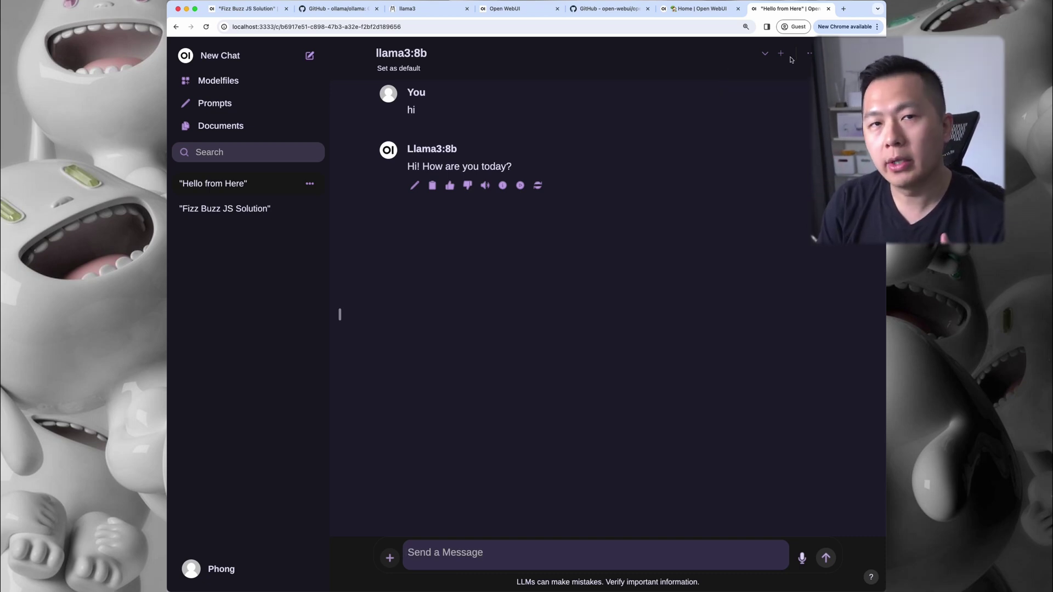
click(810, 54)
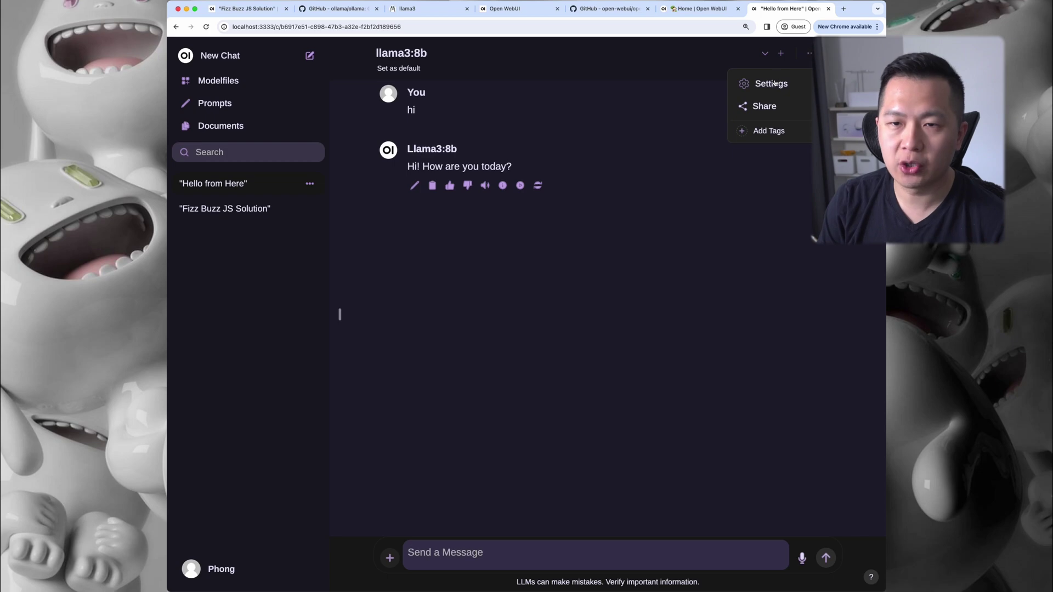
click(771, 84)
click(404, 269)
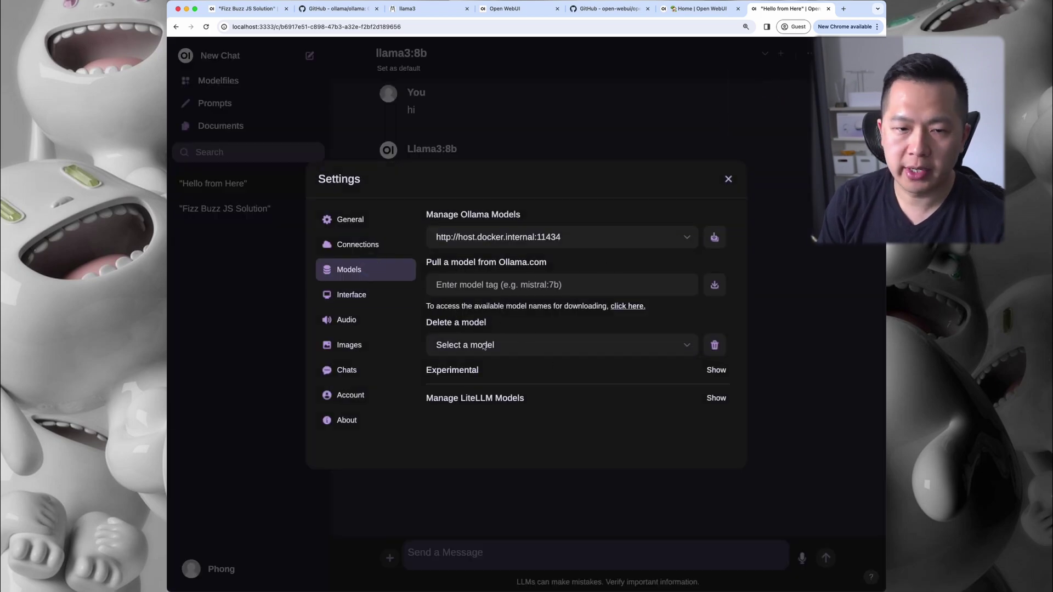
click(495, 345)
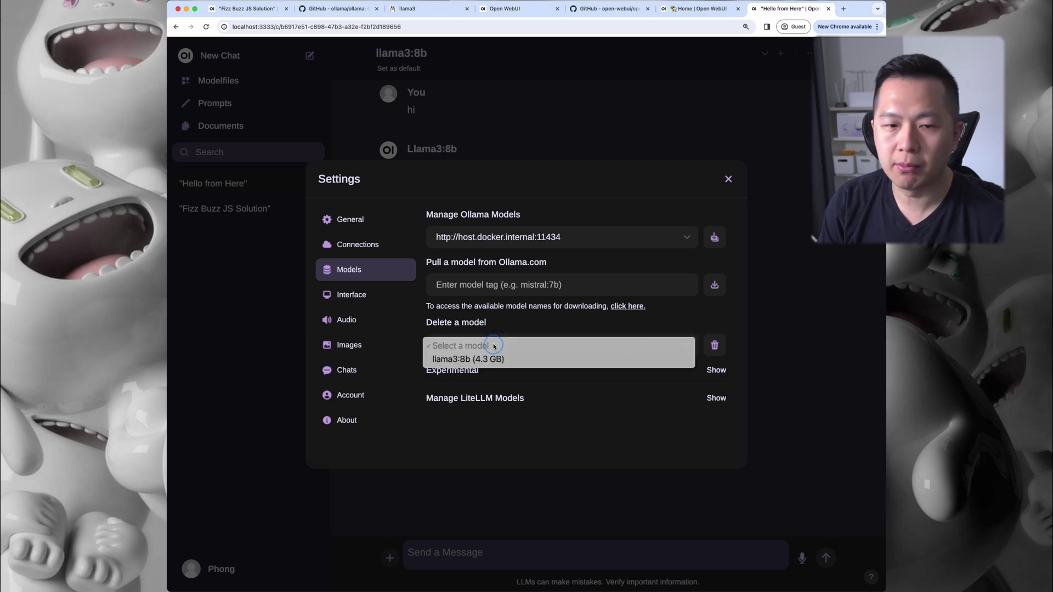
click(470, 359)
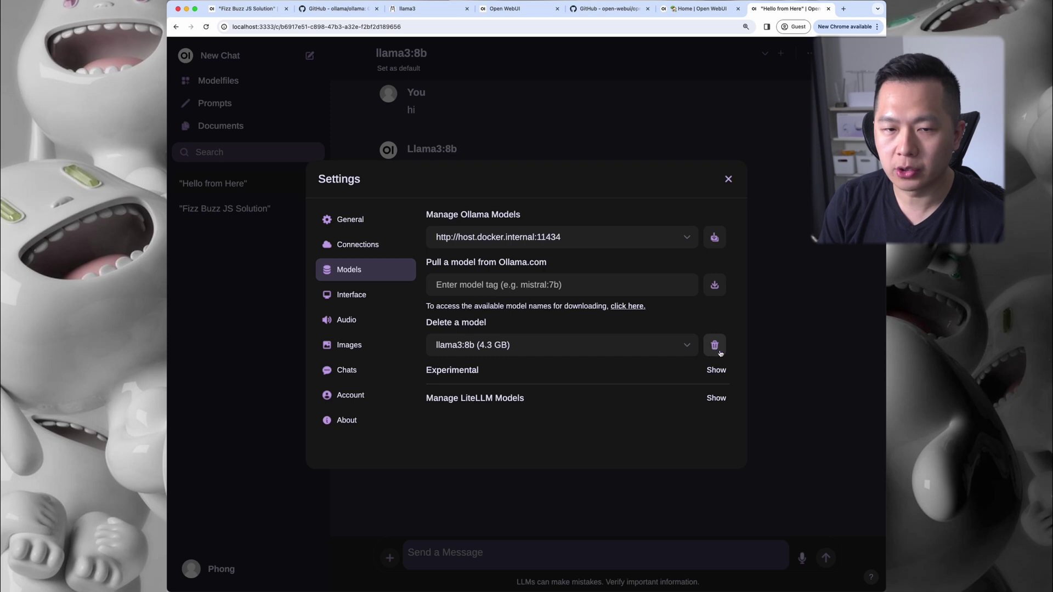
Pull the phi3 model from Ollama.com, then close Settings and reload the chat
key(super+a)
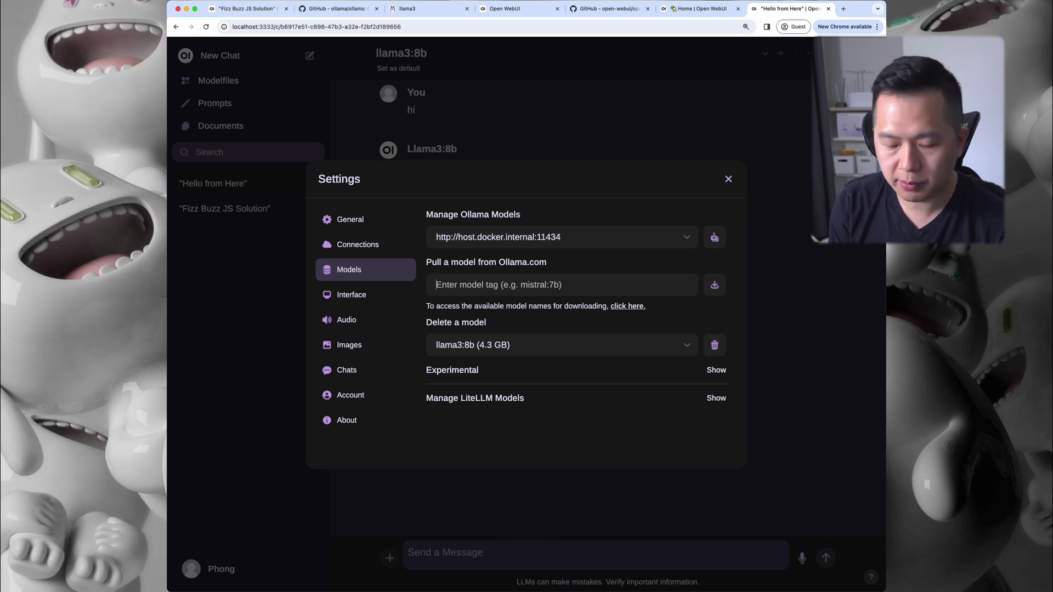
text(phi3)
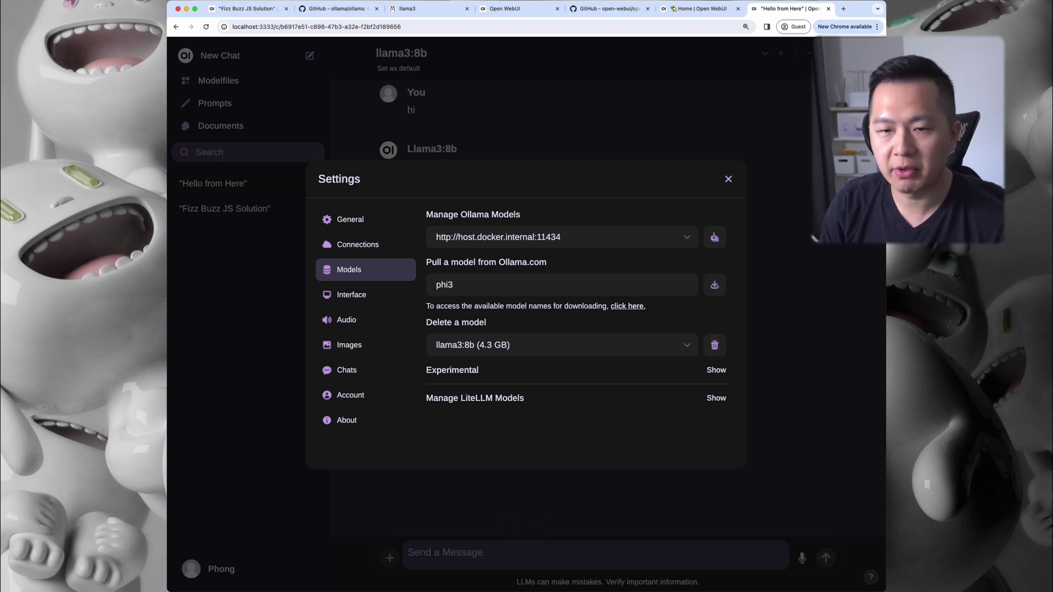
click(714, 285)
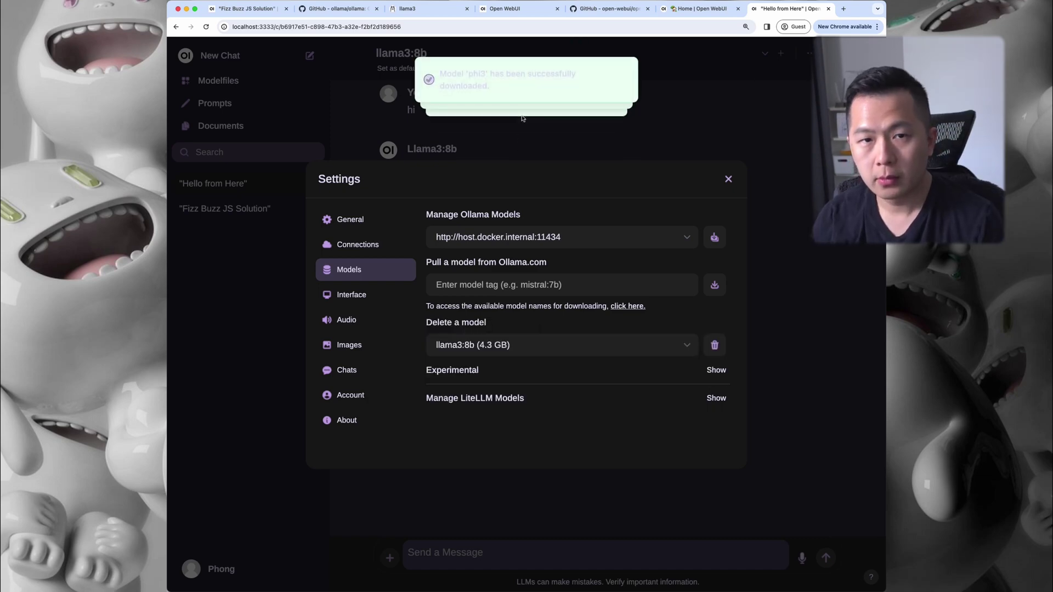
drag(490, 86, 433, 74)
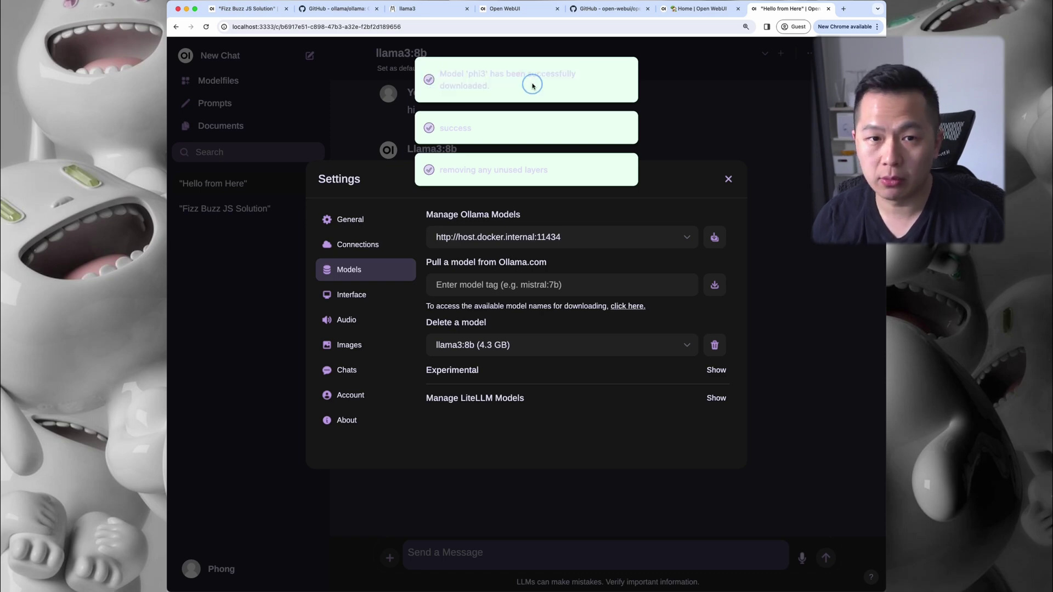
click(729, 179)
key(super+r)
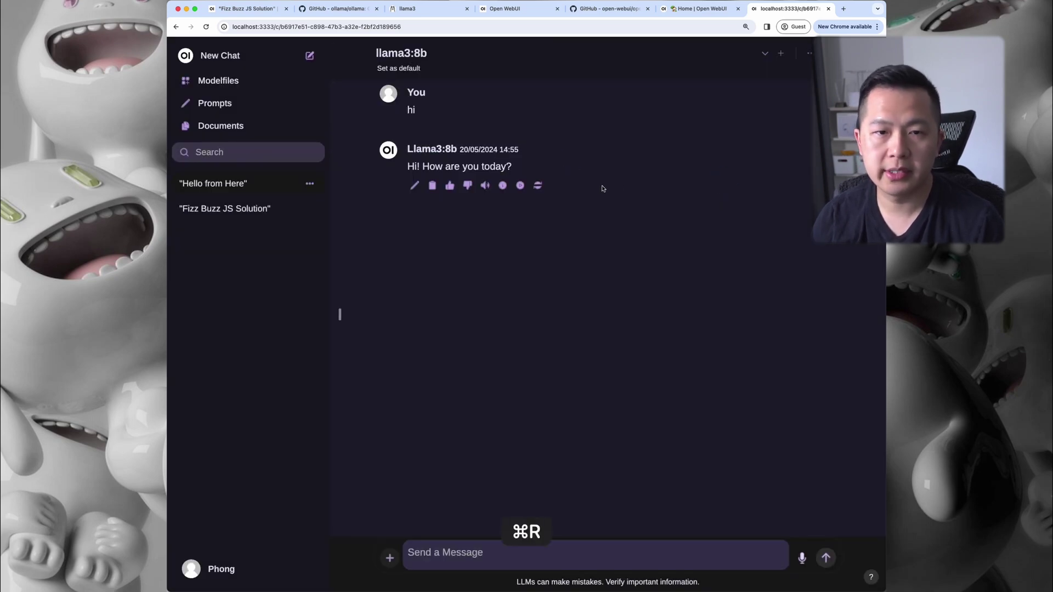
Switch the chat to phi3:latest and send it 'hi again'
click(765, 54)
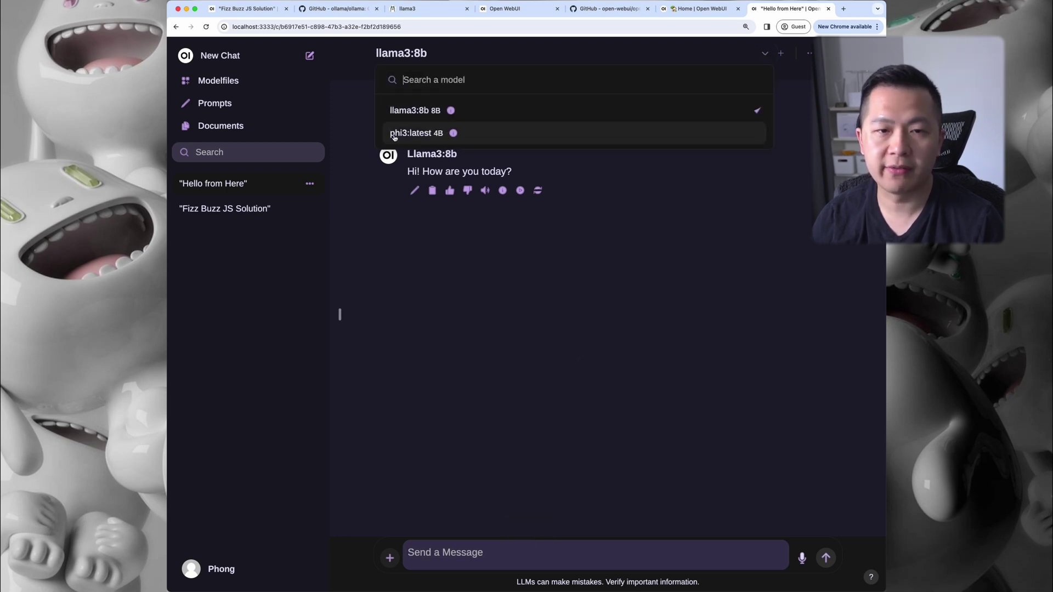
click(521, 135)
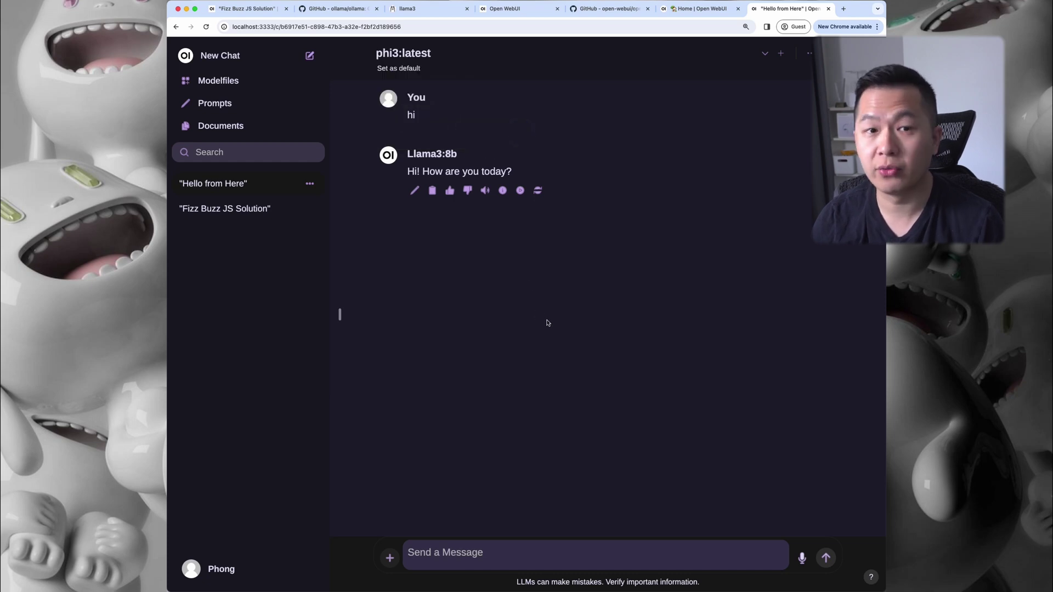
click(563, 542)
text(hi again)
key(Return)
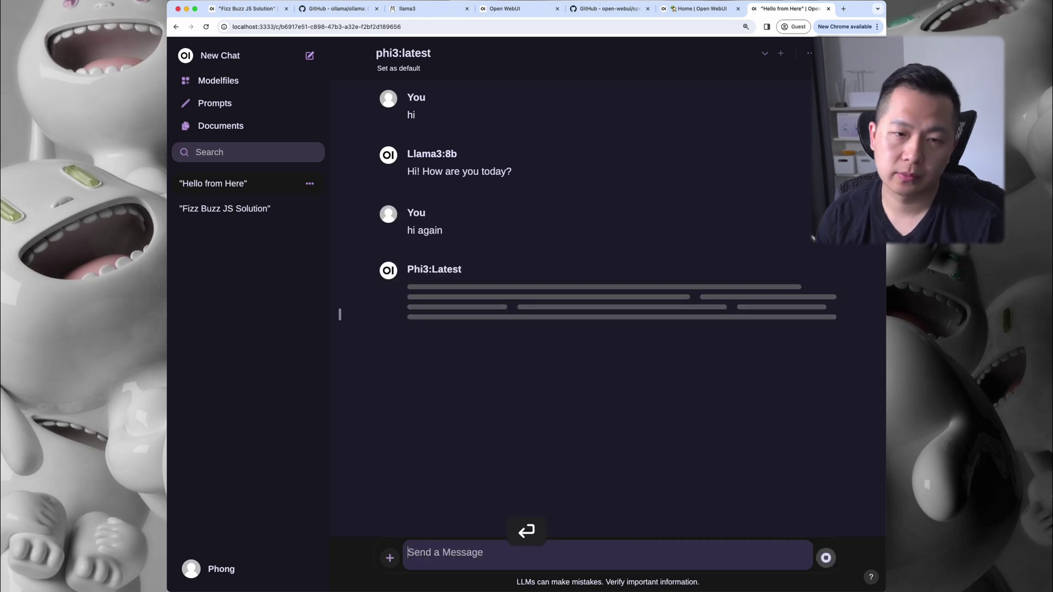
triple_click(628, 397)
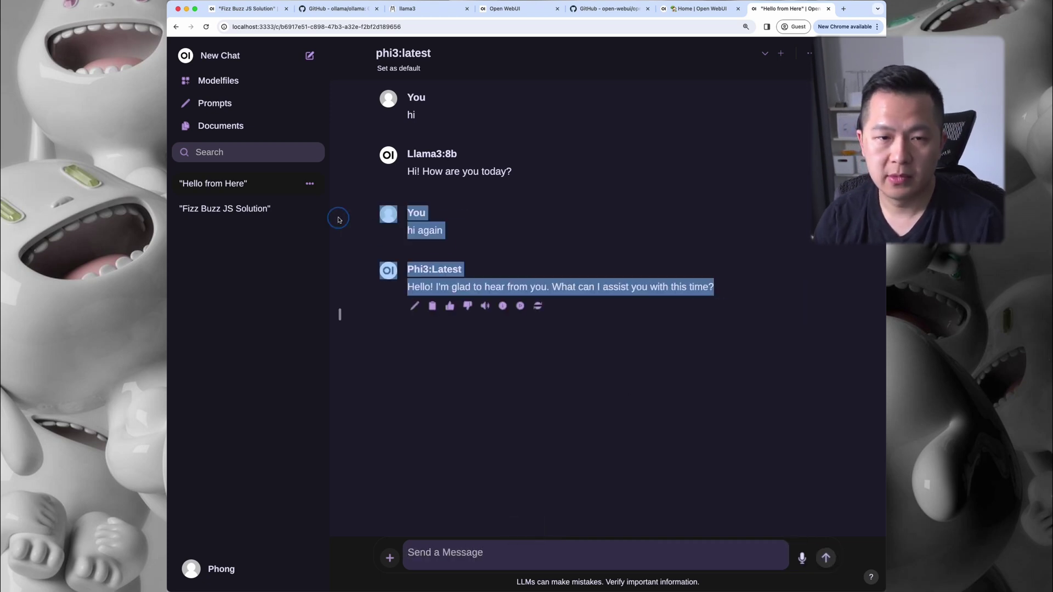
click(718, 394)
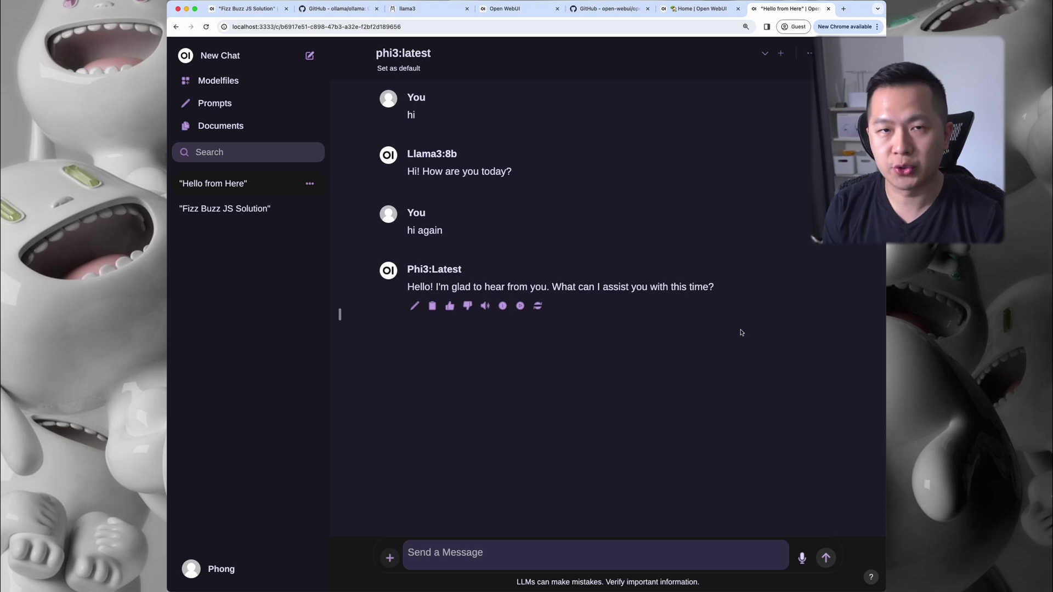